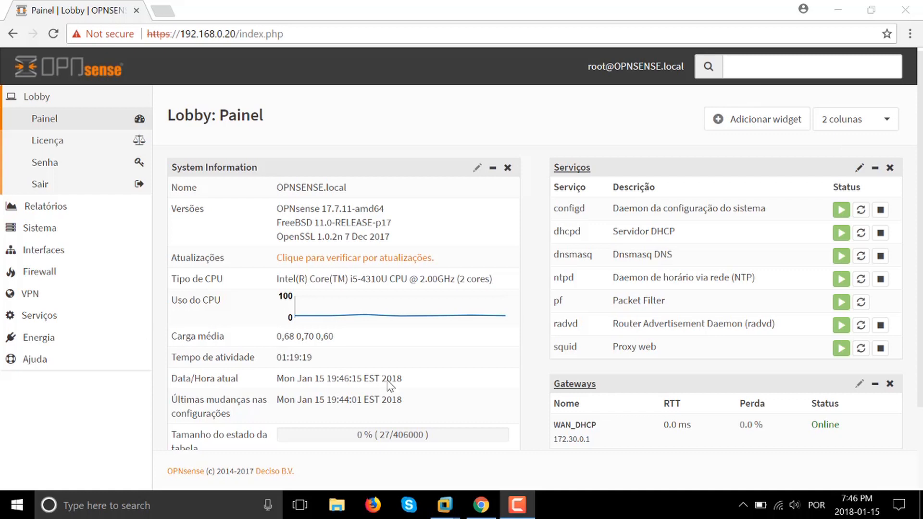
# Open the web proxy administration page and turn on full help and advanced mode for the general proxy settings
pyautogui.click(36, 319)
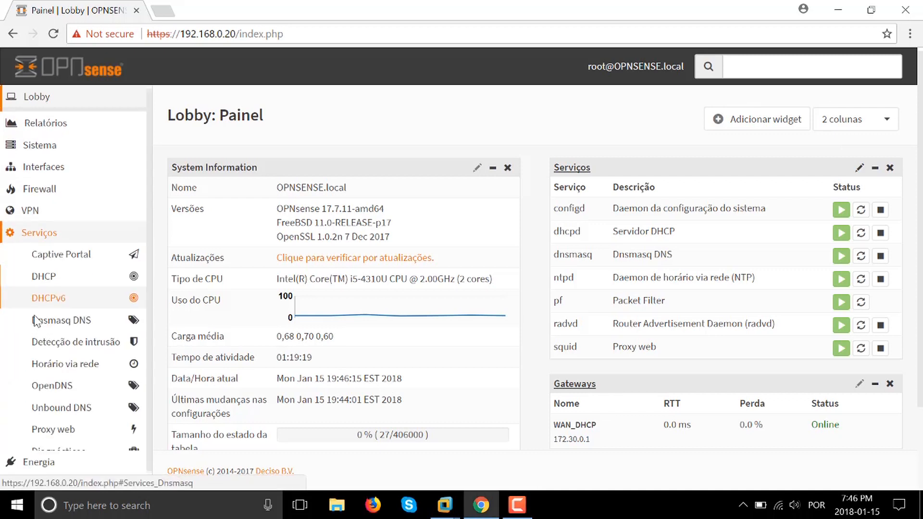
pyautogui.click(68, 428)
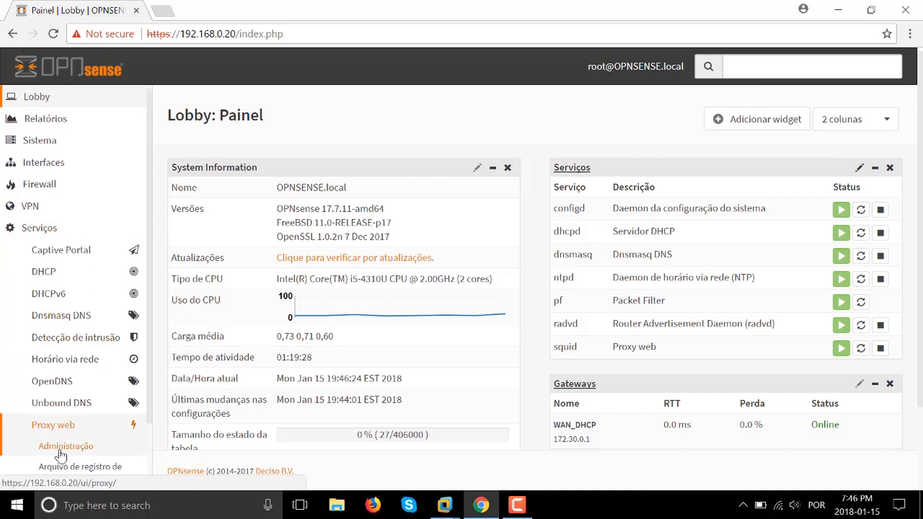
pyautogui.click(69, 446)
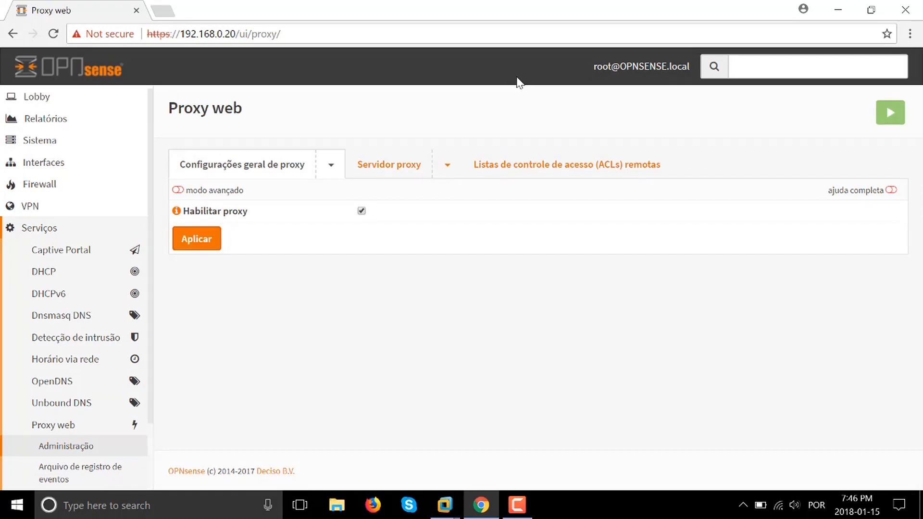
pyautogui.click(891, 192)
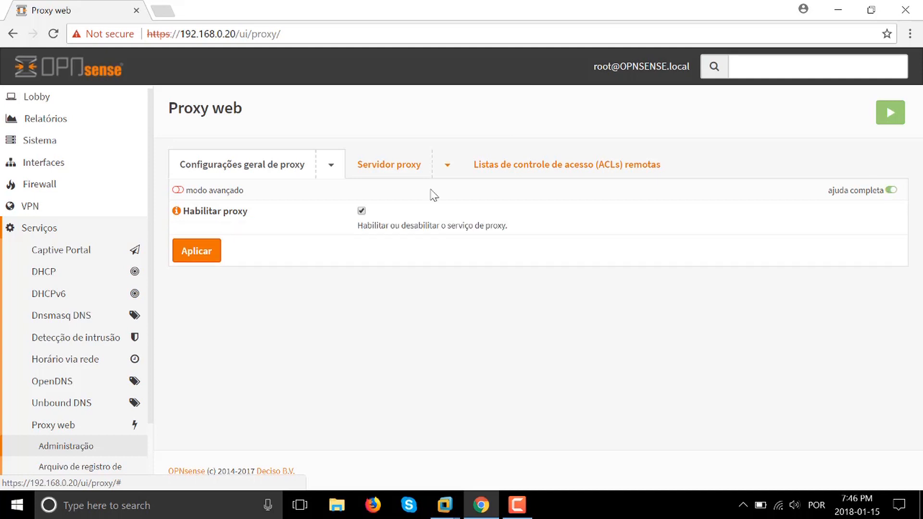
pyautogui.click(180, 194)
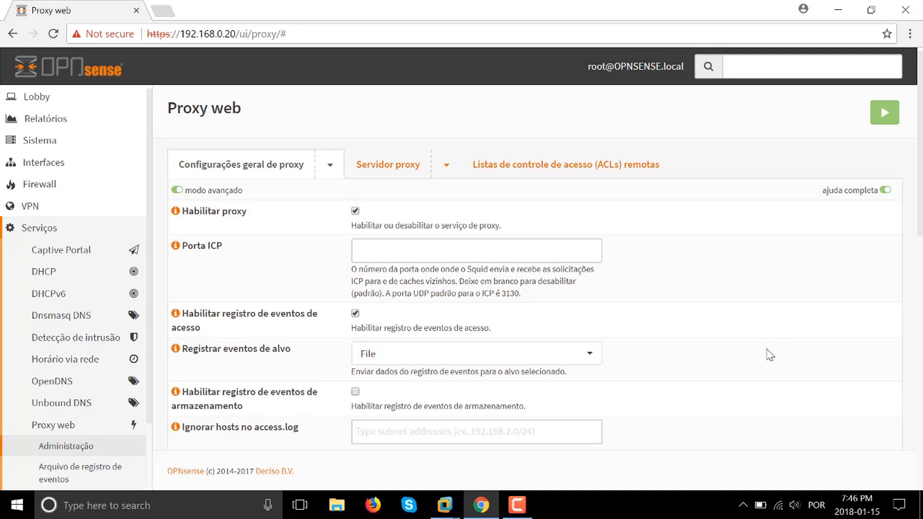
# Review the access log target options and enable "Habilitar registro de eventos de armazenamento" in the general proxy settings
pyautogui.click(560, 354)
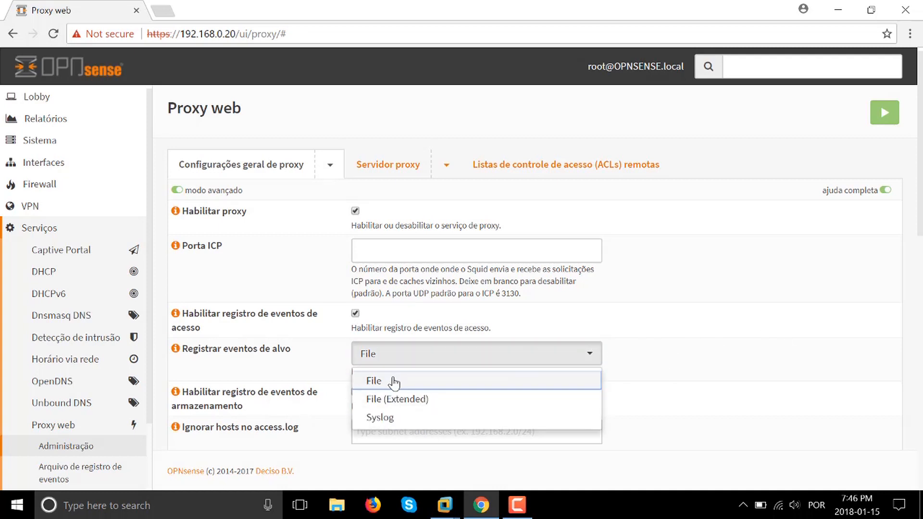
pyautogui.click(707, 346)
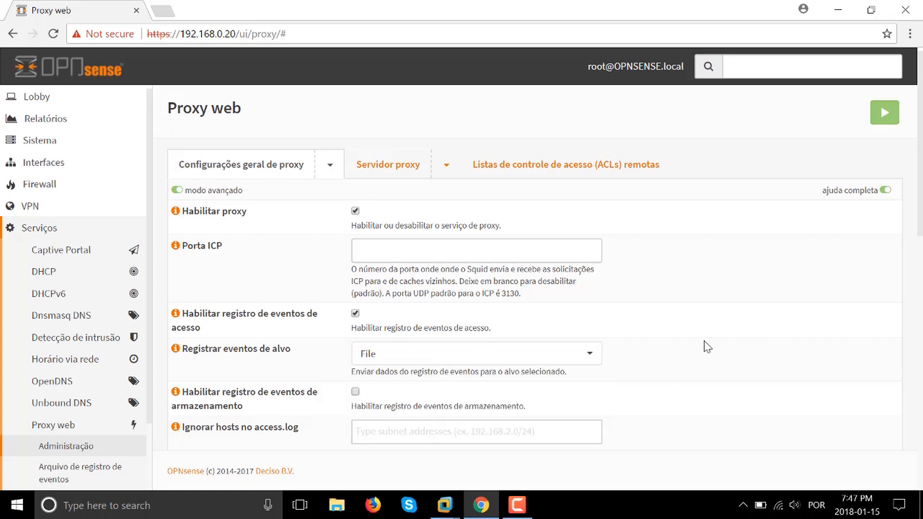
pyautogui.click(355, 392)
# Examine the ignored hosts, alternative DNS, Via header and X-Forwarded-For handling options in the general proxy settings
pyautogui.scroll(-5, 657, 368)
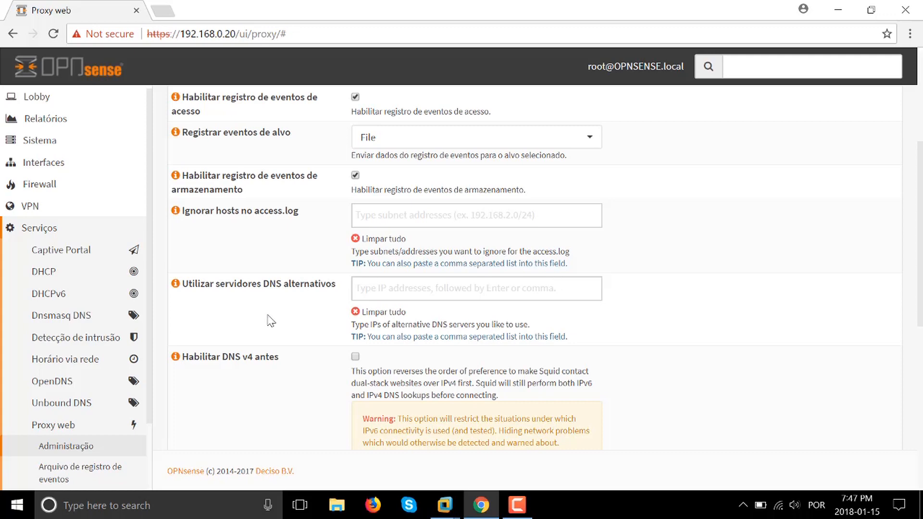
pyautogui.scroll(-3, 315, 366)
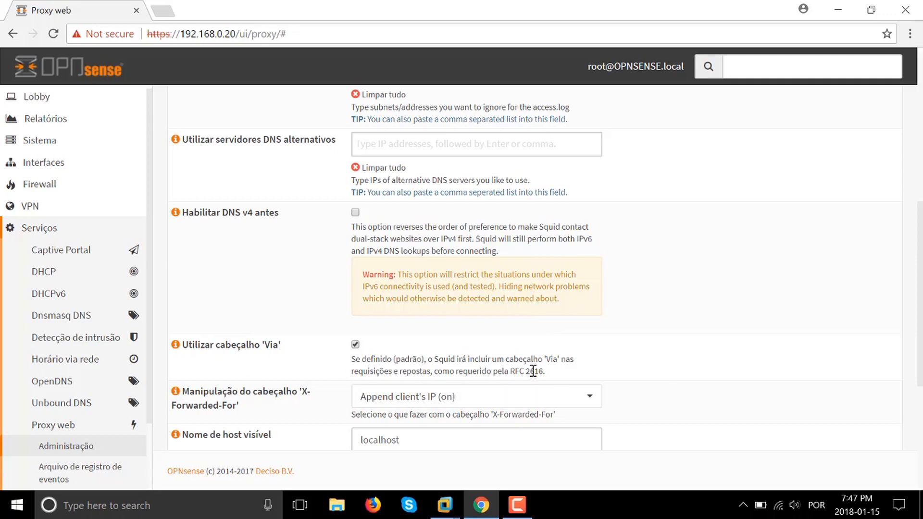
pyautogui.scroll(-3, 532, 370)
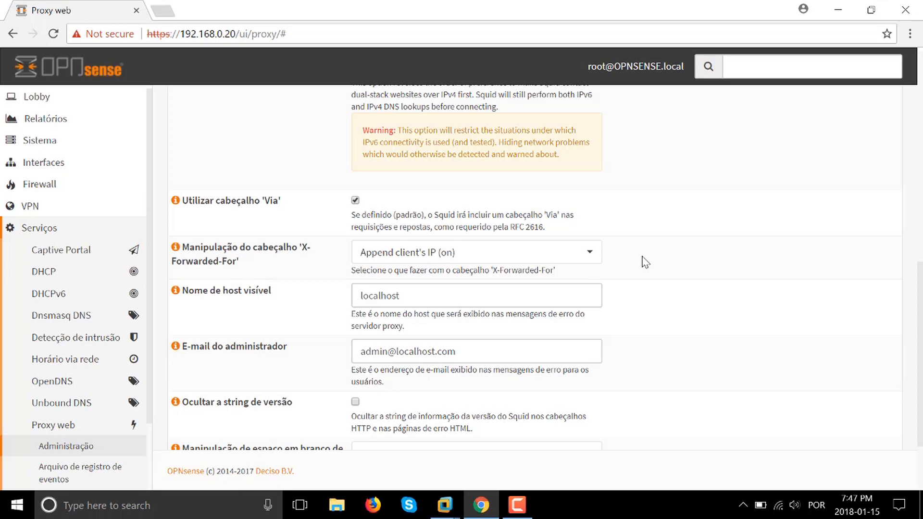
pyautogui.click(590, 255)
pyautogui.click(706, 243)
pyautogui.click(594, 252)
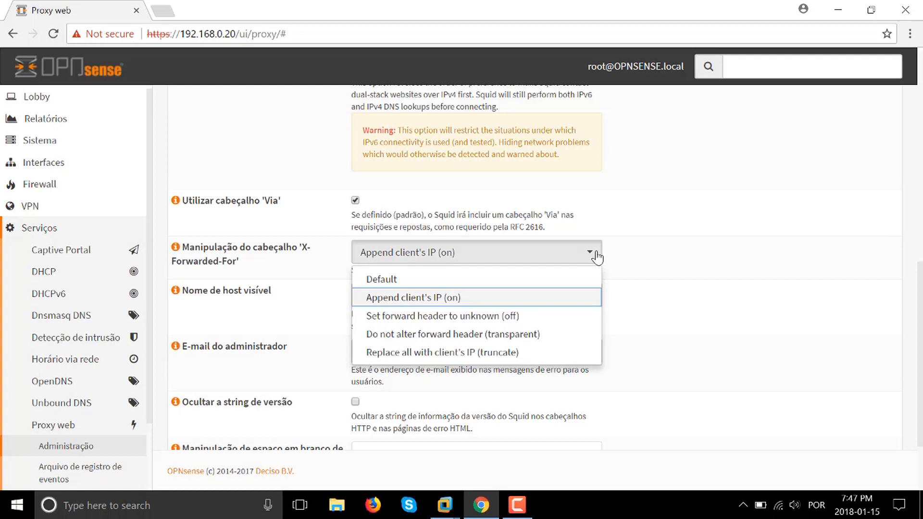
pyautogui.click(621, 269)
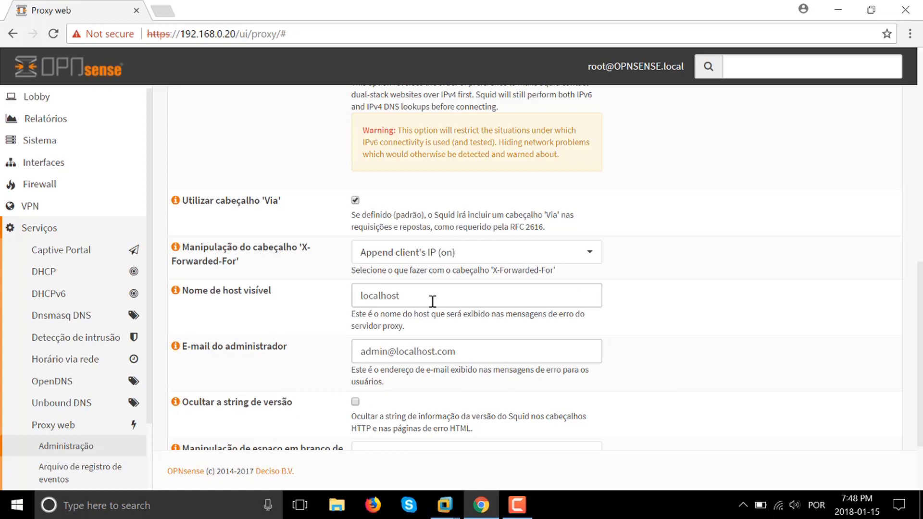
# Clear the visible host name and the administrator e-mail in the general proxy settings
pyautogui.doubleClick(363, 295)
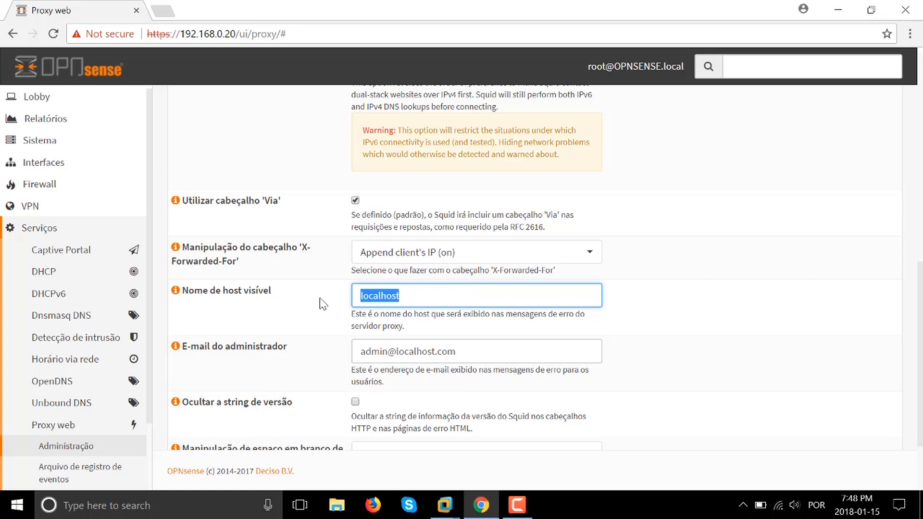
pyautogui.press('BackSpace')
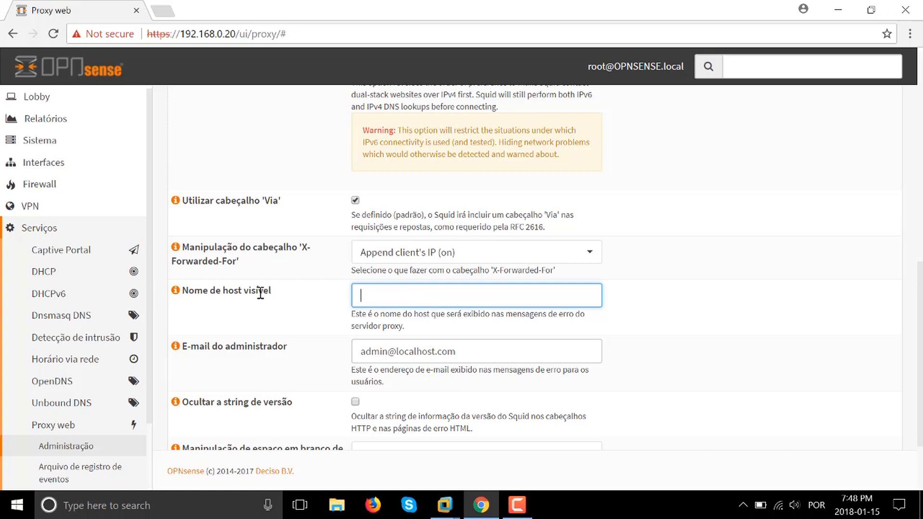
pyautogui.press('Tab')
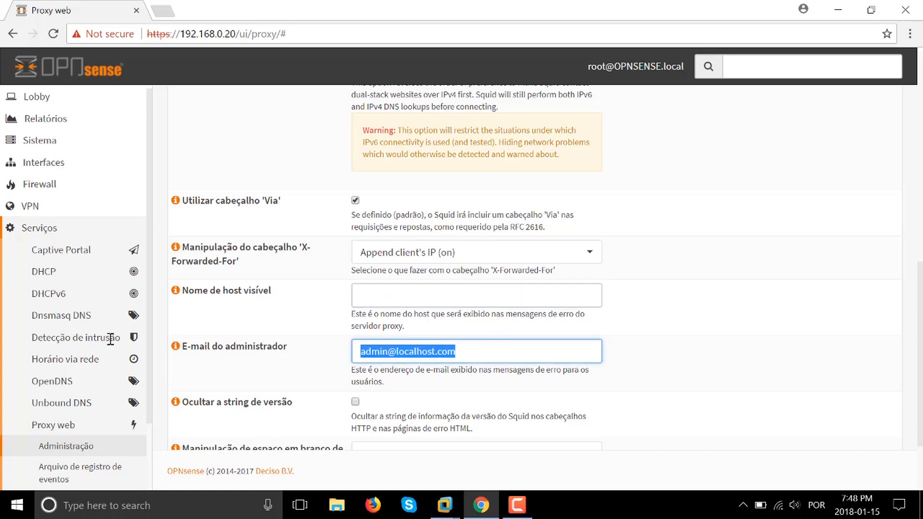
pyautogui.press('BackSpace')
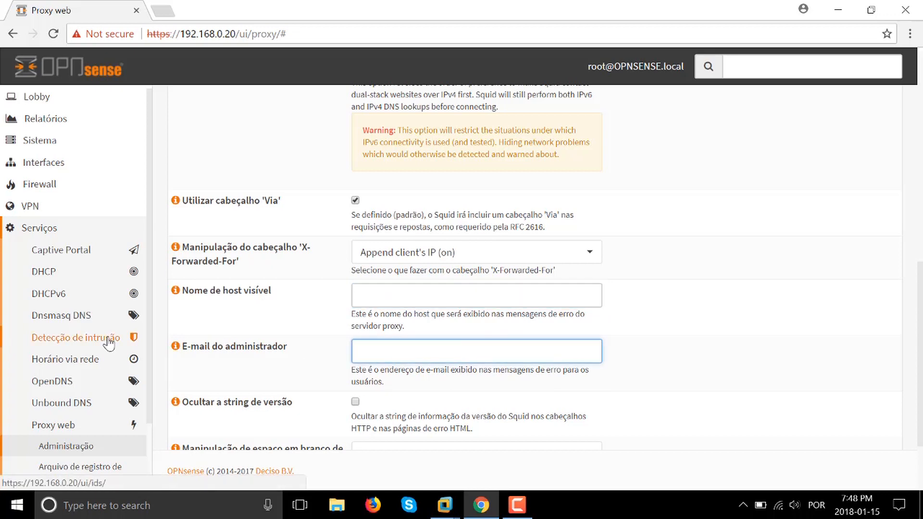
# Enable "Ocultar a string de versão" and apply the general proxy settings
pyautogui.click(356, 402)
pyautogui.scroll(-2, 183, 322)
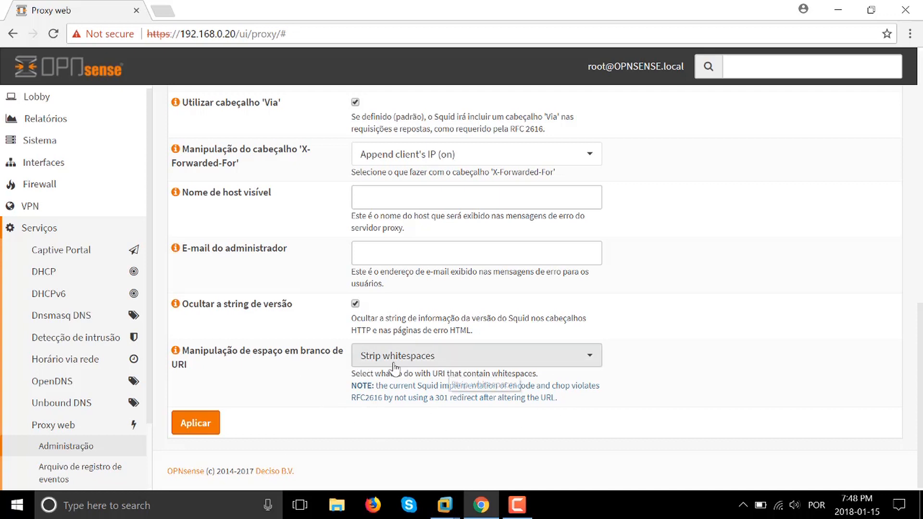
pyautogui.click(197, 424)
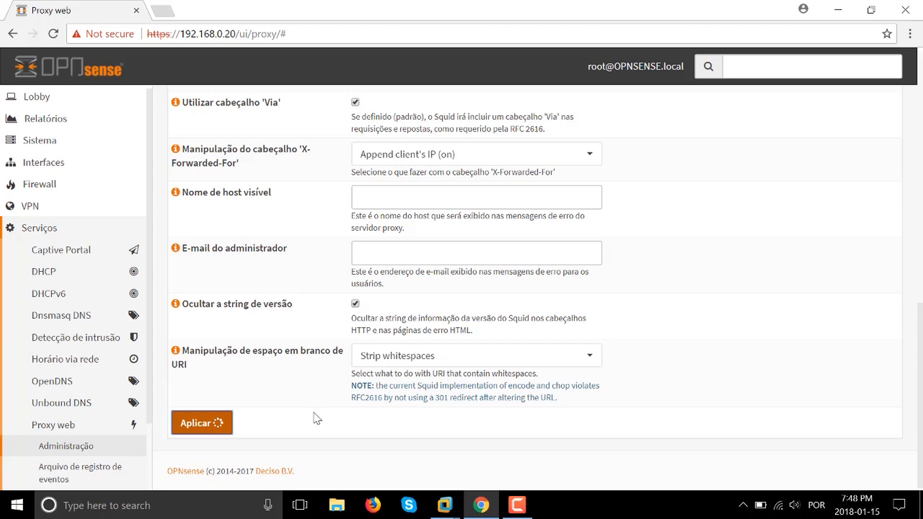
# Examine the local cache settings, including cache sizes, directory location, subdirectory levels, maximum object size and the Linux and Windows update cache options
pyautogui.scroll(15, 313, 418)
pyautogui.scroll(2, 317, 416)
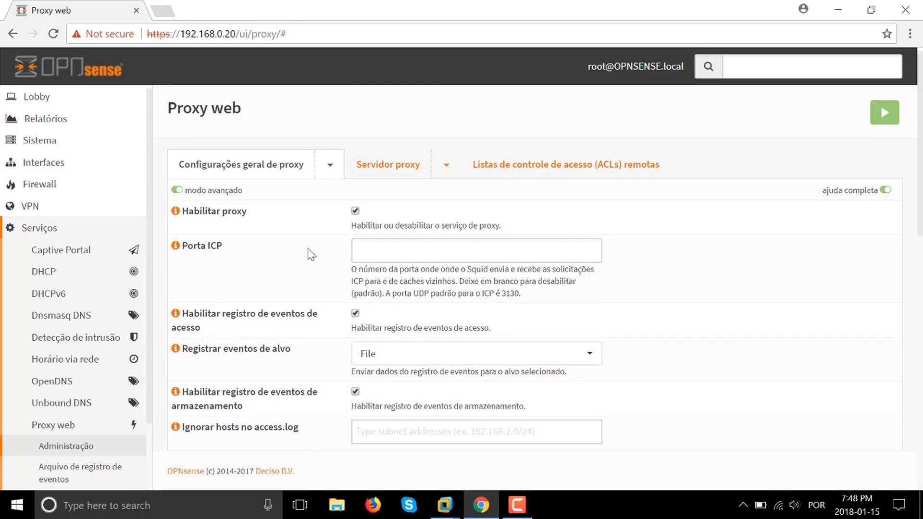
pyautogui.scroll(-12, 312, 255)
pyautogui.click(332, 166)
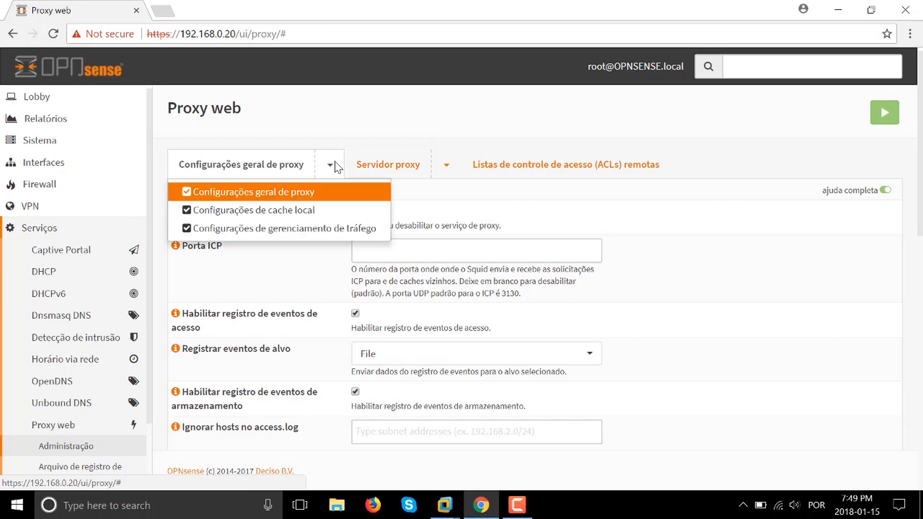
pyautogui.click(313, 212)
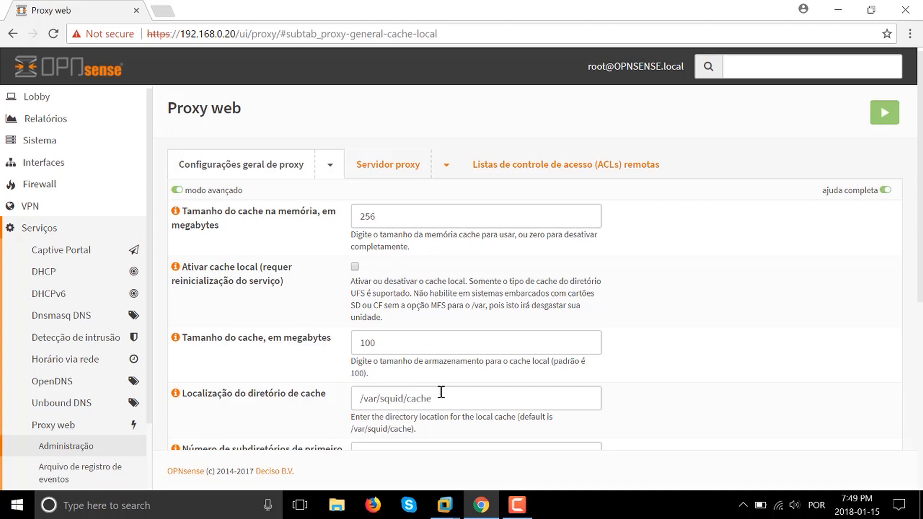
pyautogui.click(463, 399)
pyautogui.tripleClick(421, 398)
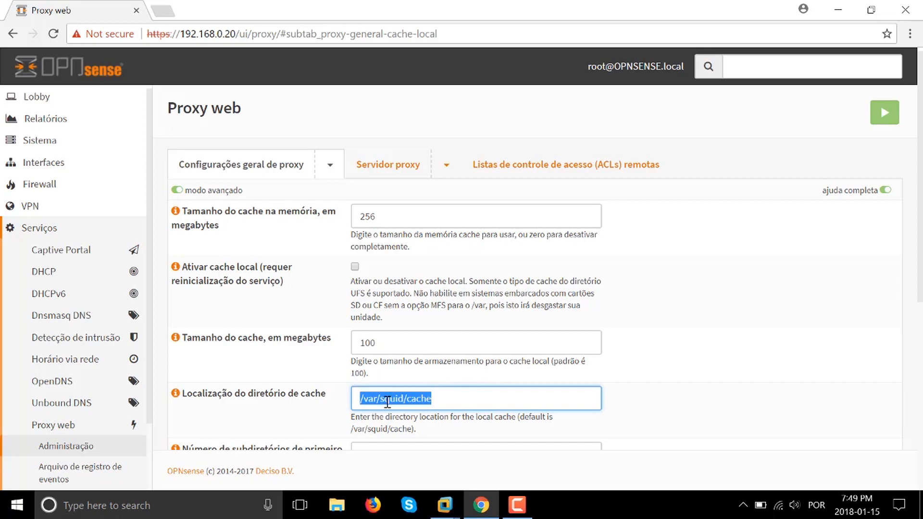
pyautogui.scroll(-3, 439, 303)
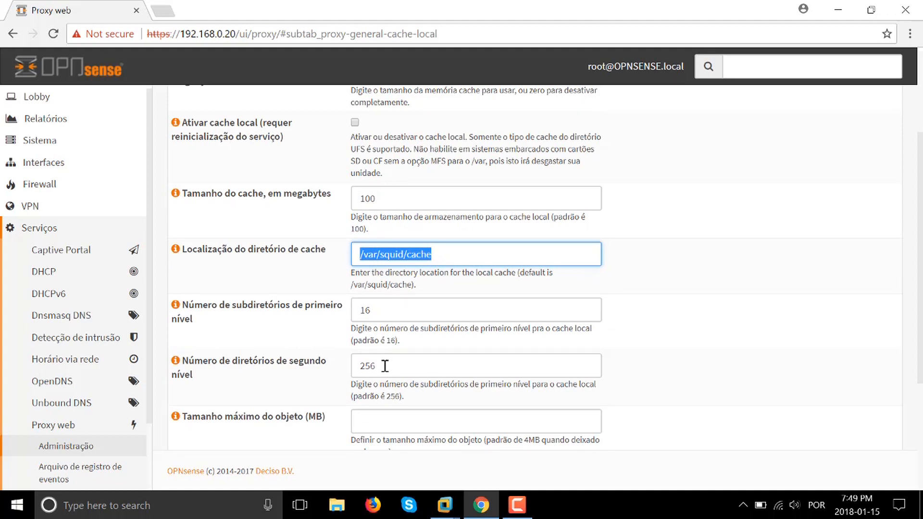
pyautogui.scroll(-3, 387, 370)
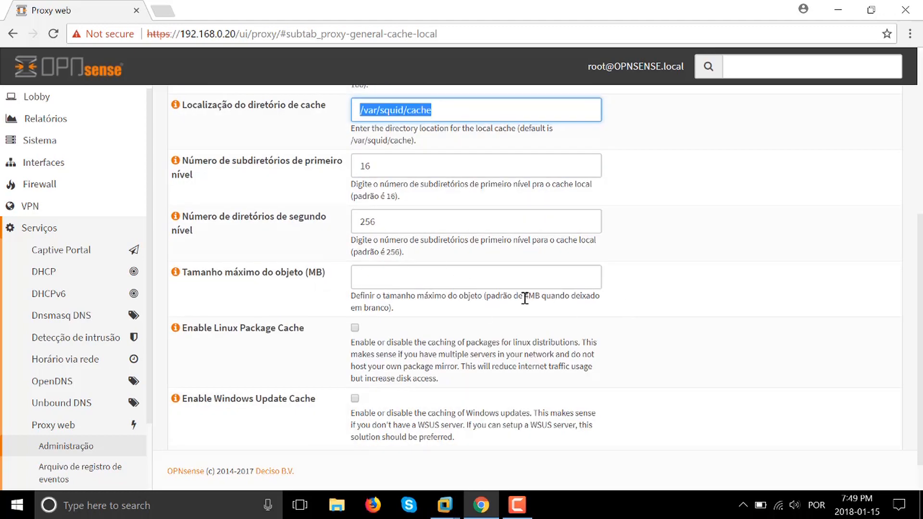
pyautogui.doubleClick(526, 297)
pyautogui.click(537, 314)
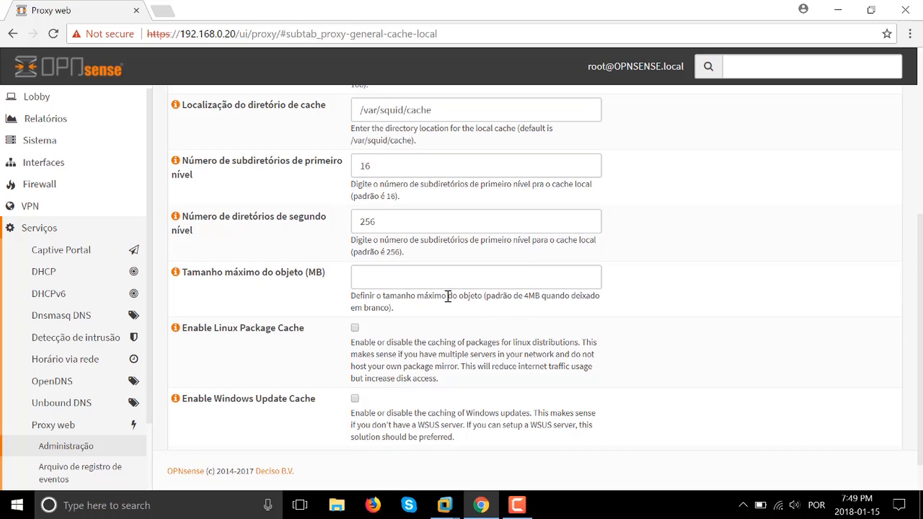
pyautogui.scroll(-2, 447, 297)
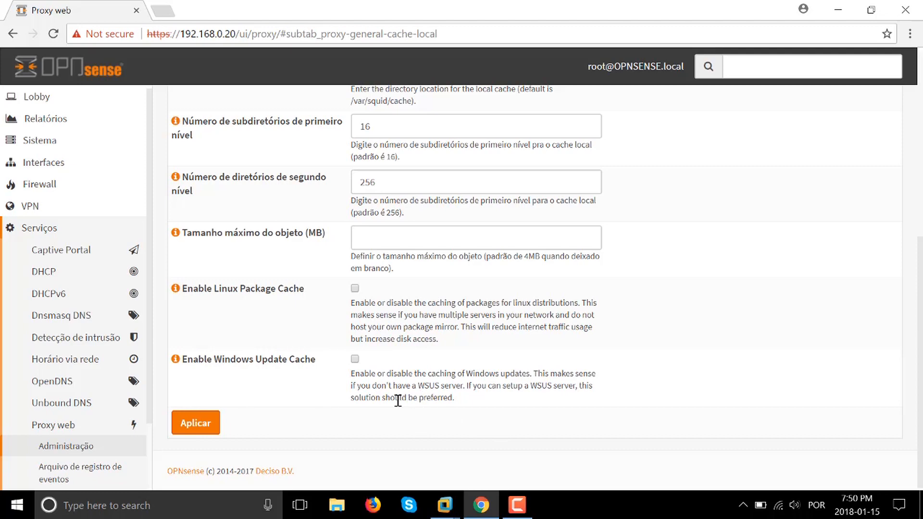
pyautogui.scroll(7, 381, 397)
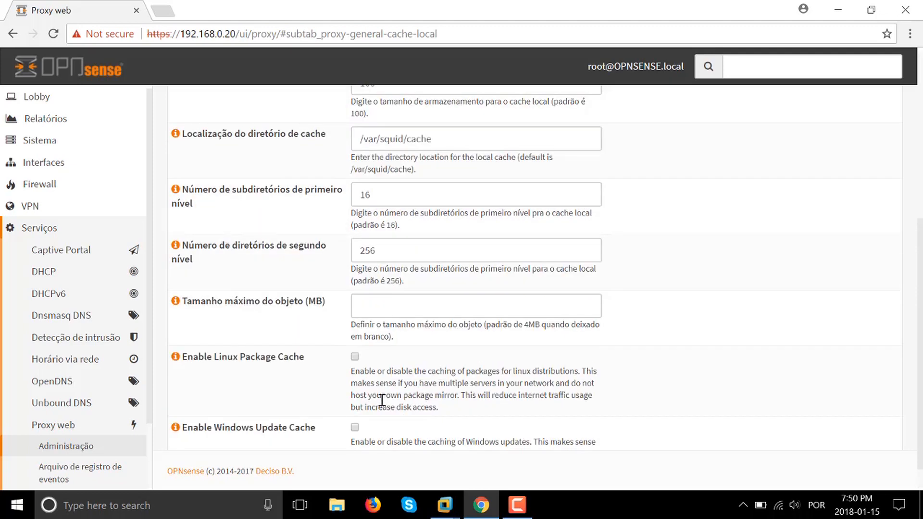
# Examine the traffic management settings for download and upload sizes and for overall and per-host bandwidth limits
pyautogui.click(330, 165)
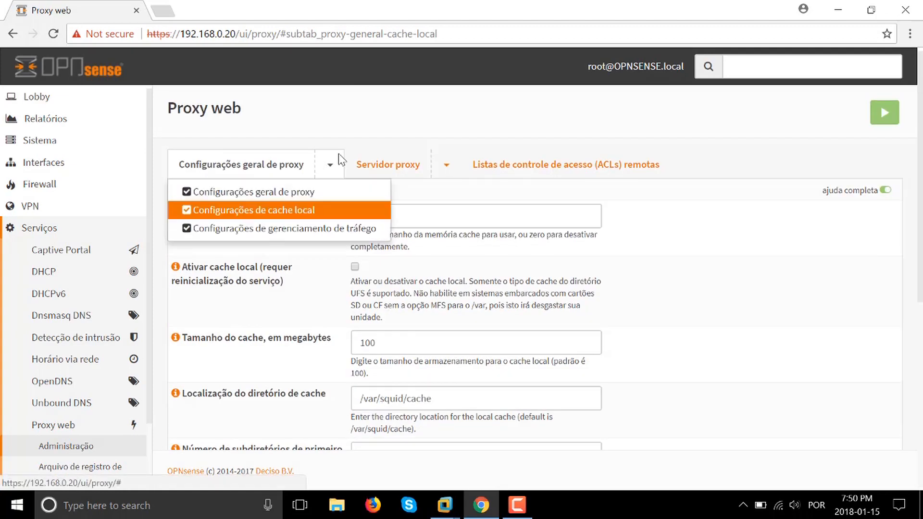
pyautogui.click(335, 229)
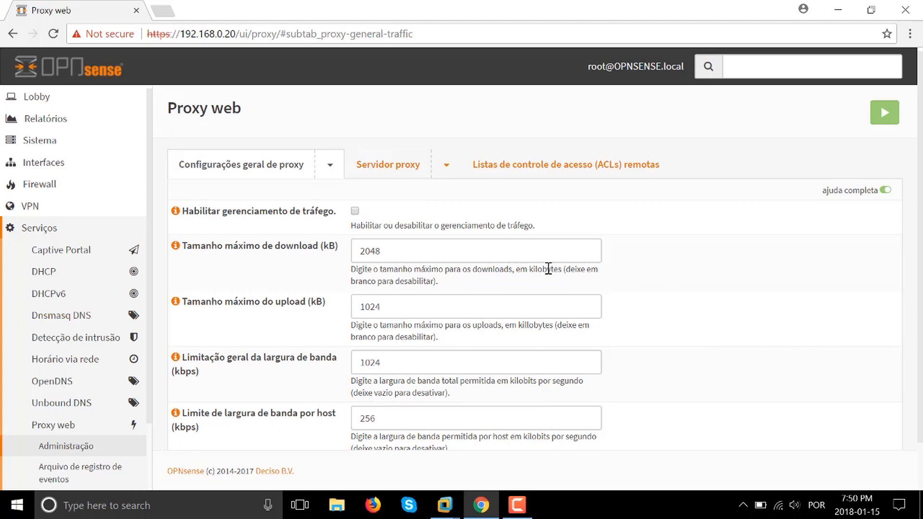
pyautogui.scroll(-3, 250, 372)
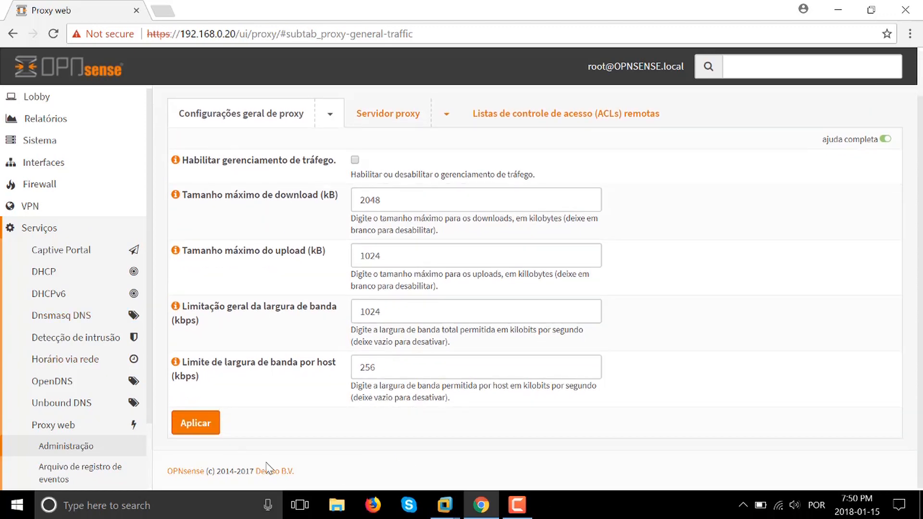
pyautogui.scroll(3, 423, 247)
# Examine the proxy server's general forwarding settings and its FTP proxy settings
pyautogui.click(452, 169)
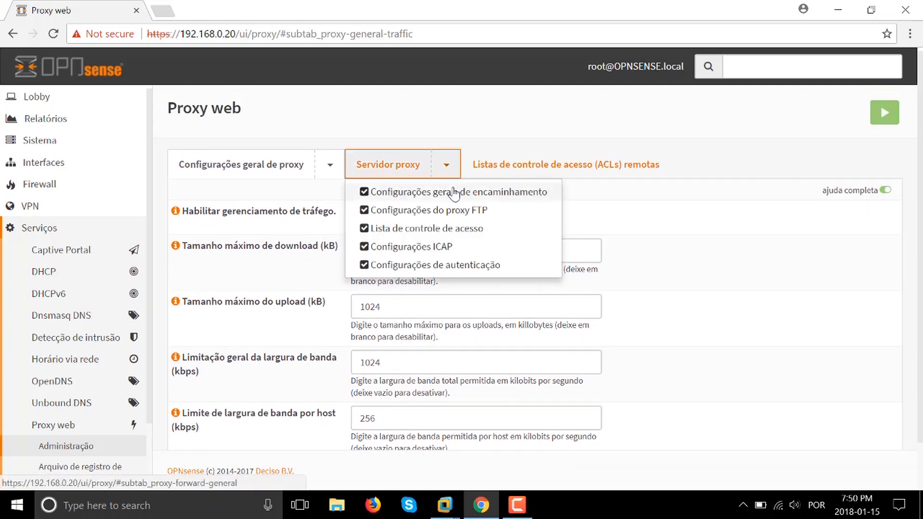
pyautogui.click(445, 192)
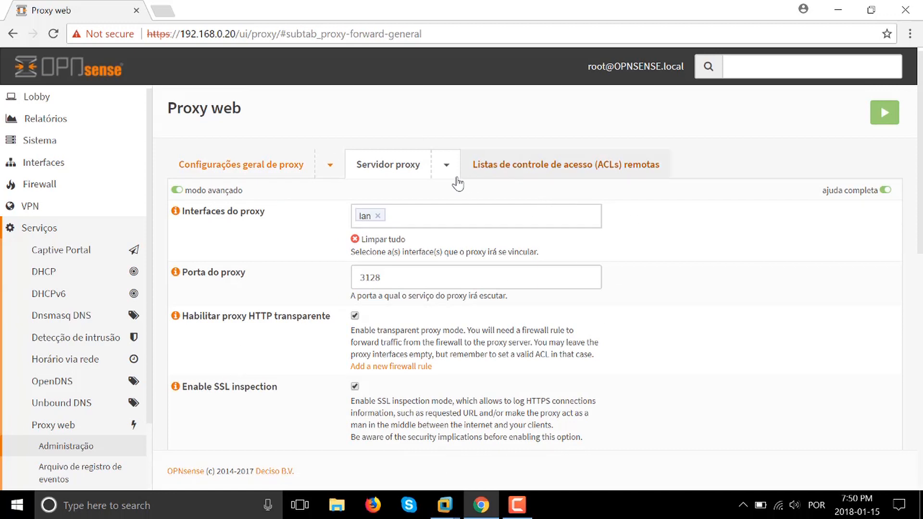
pyautogui.click(446, 165)
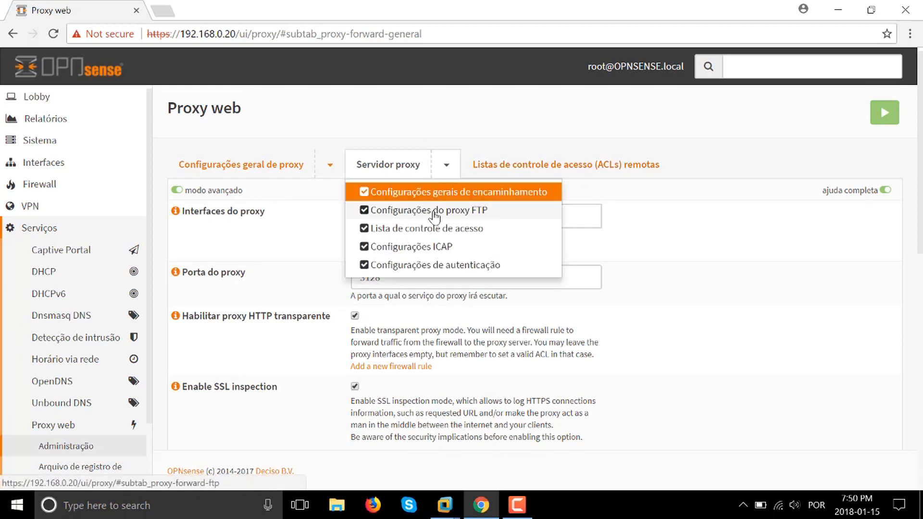
pyautogui.click(506, 190)
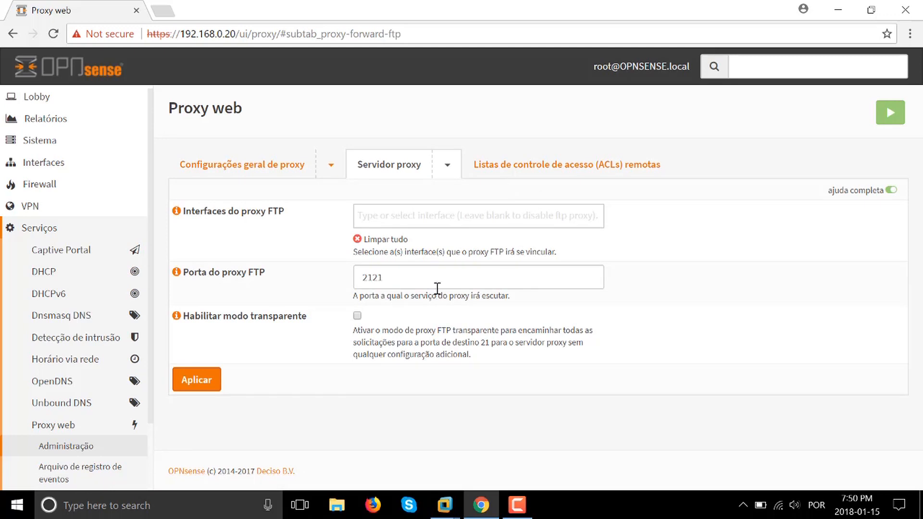
# Examine the access control list settings, from allowed subnets, unrestricted and banned IPs to whitelist, blacklist, user-agent, MIME and port options
pyautogui.click(457, 168)
pyautogui.click(423, 227)
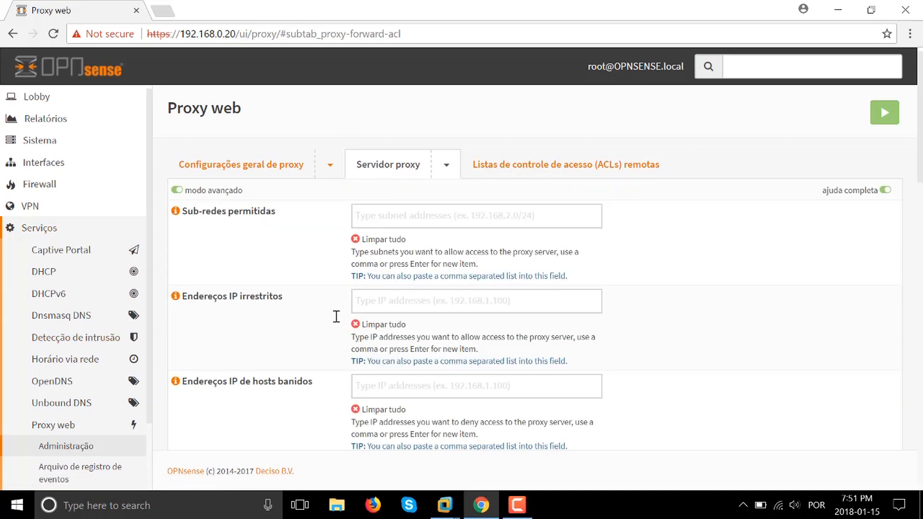
pyautogui.scroll(-5, 254, 161)
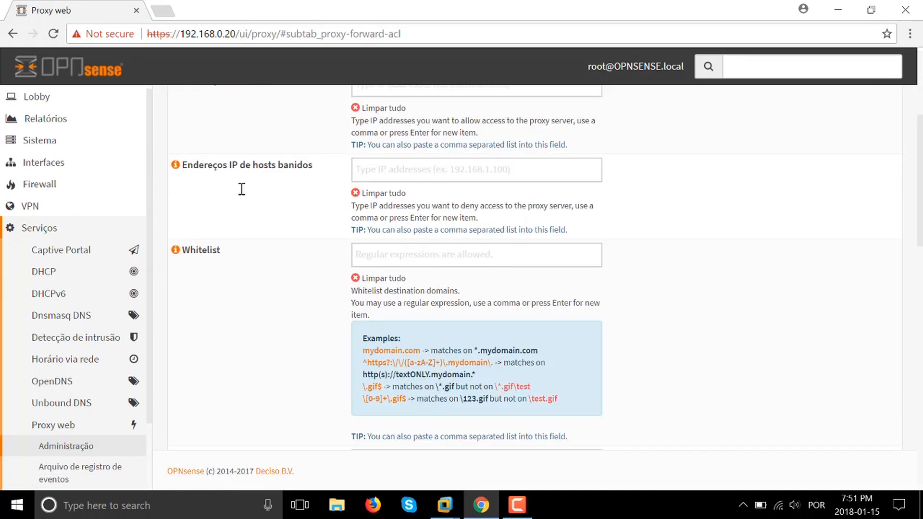
pyautogui.scroll(-6, 206, 251)
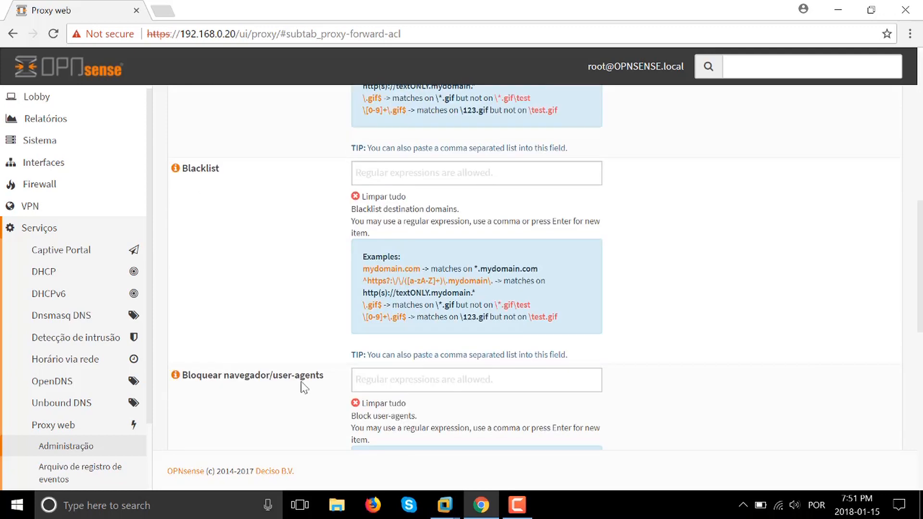
pyautogui.scroll(-3, 304, 387)
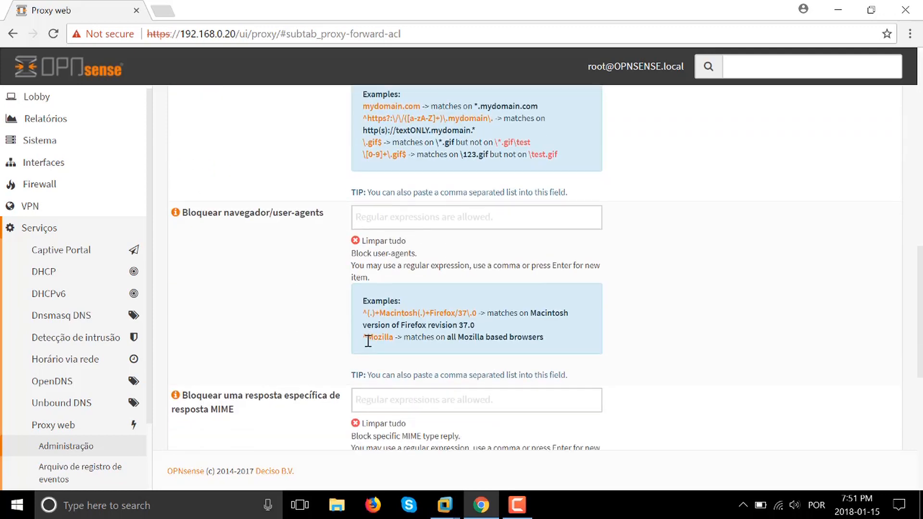
pyautogui.scroll(-3, 368, 341)
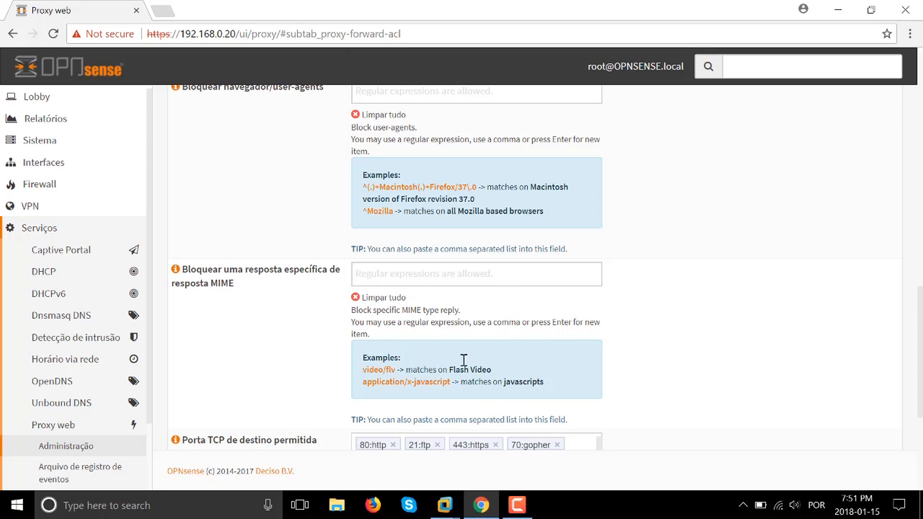
pyautogui.scroll(-5, 439, 325)
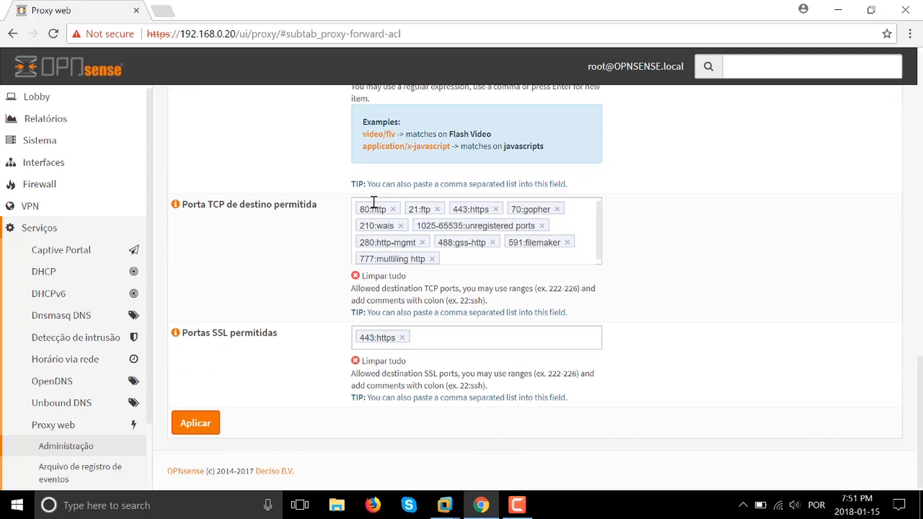
pyautogui.scroll(4, 428, 372)
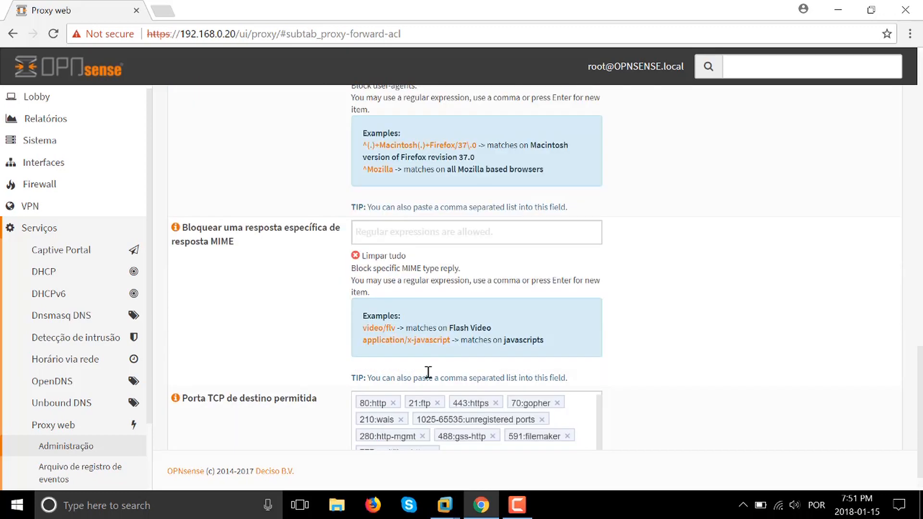
pyautogui.scroll(10, 428, 373)
# Examine the proxy server's ICAP settings, its authentication settings and available methods, and the remote access control lists
pyautogui.click(446, 164)
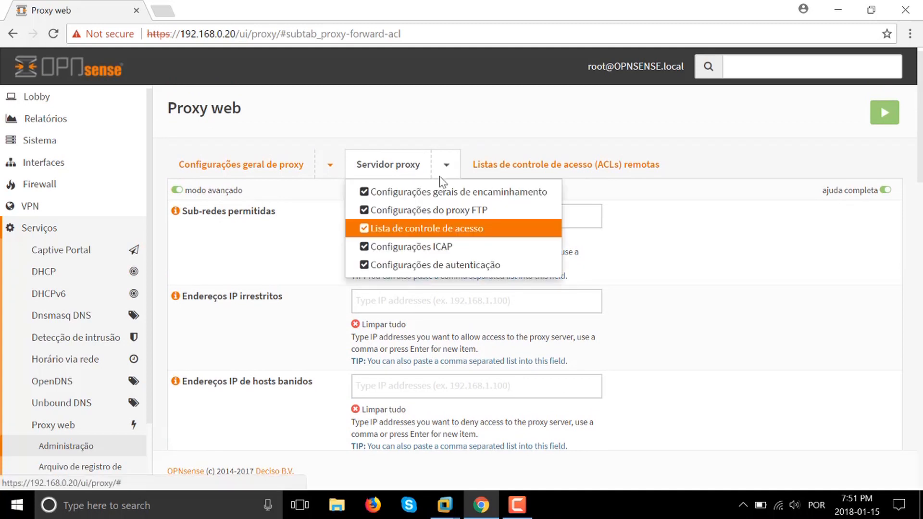
pyautogui.click(411, 246)
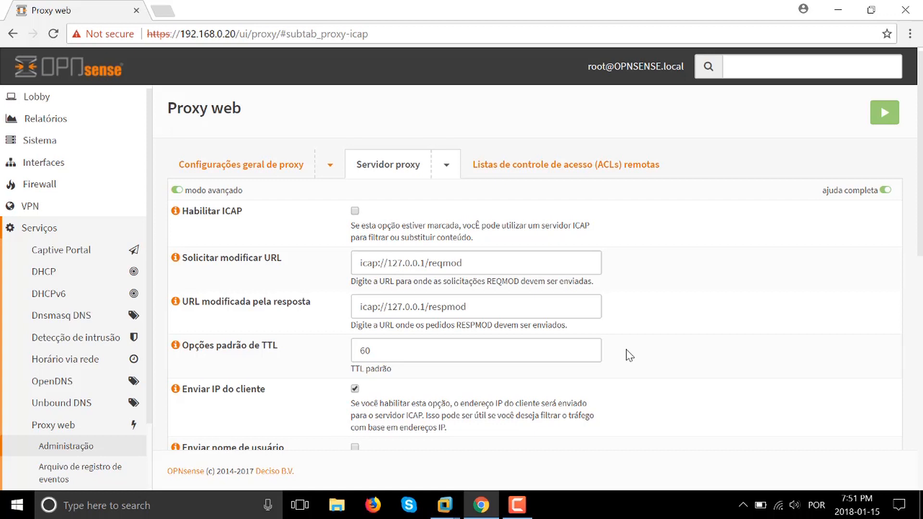
pyautogui.click(446, 172)
pyautogui.click(445, 267)
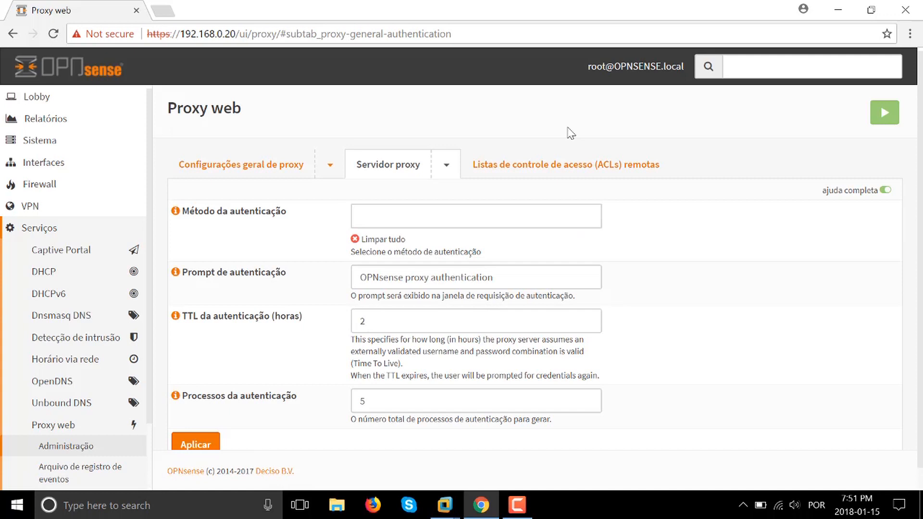
pyautogui.click(421, 222)
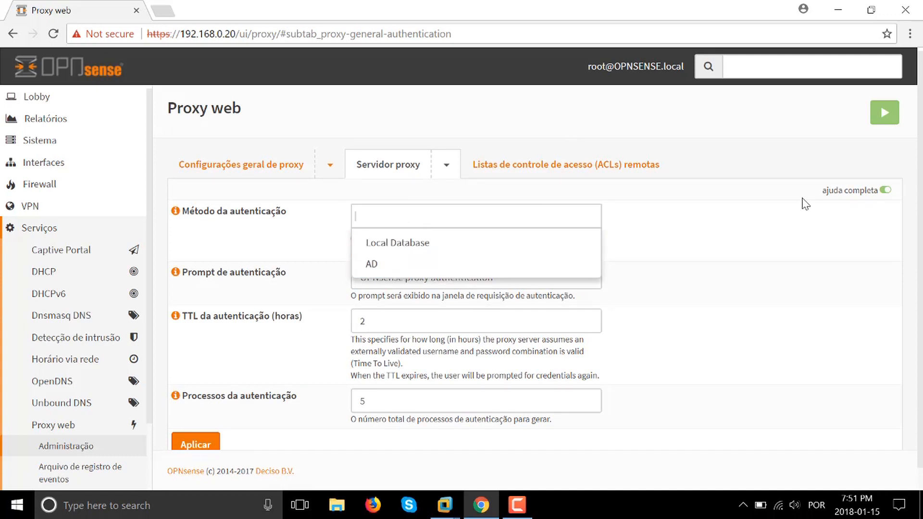
pyautogui.click(756, 220)
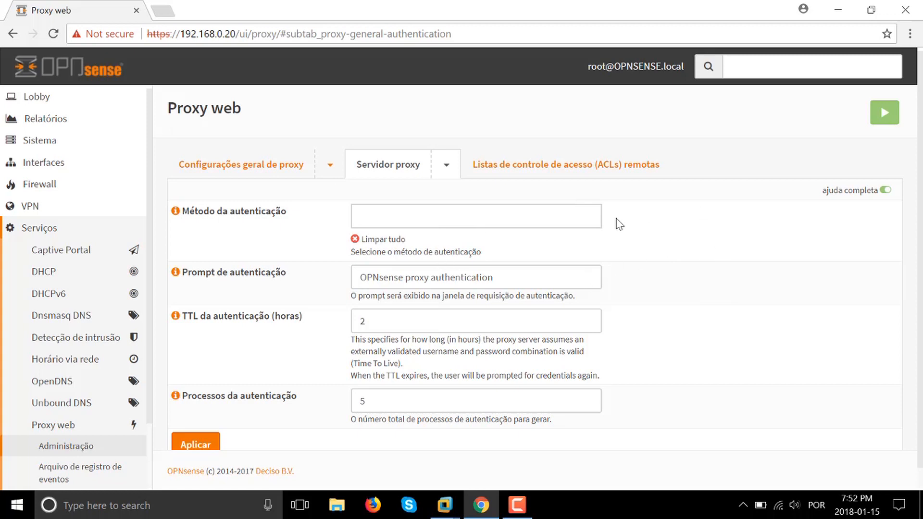
pyautogui.click(566, 175)
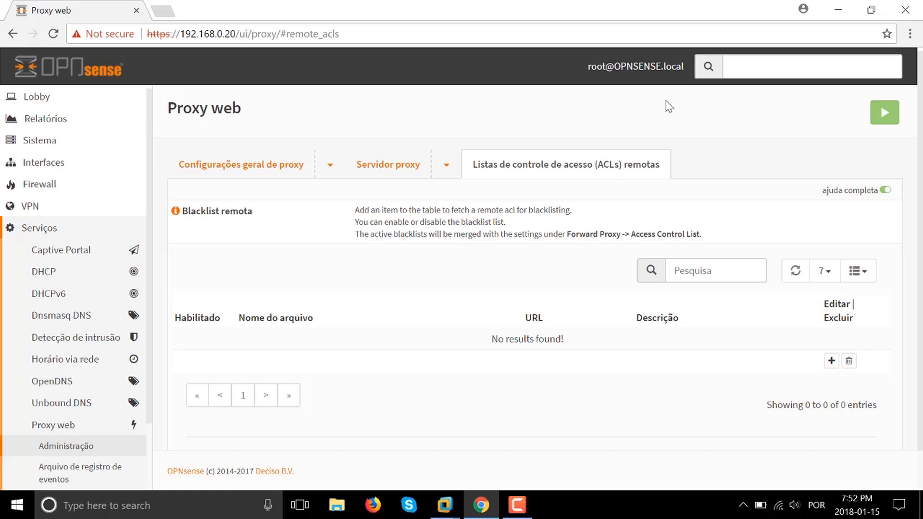
# Add the domain abusar.org to the Whitelist in the proxy server's access control list
pyautogui.click(445, 174)
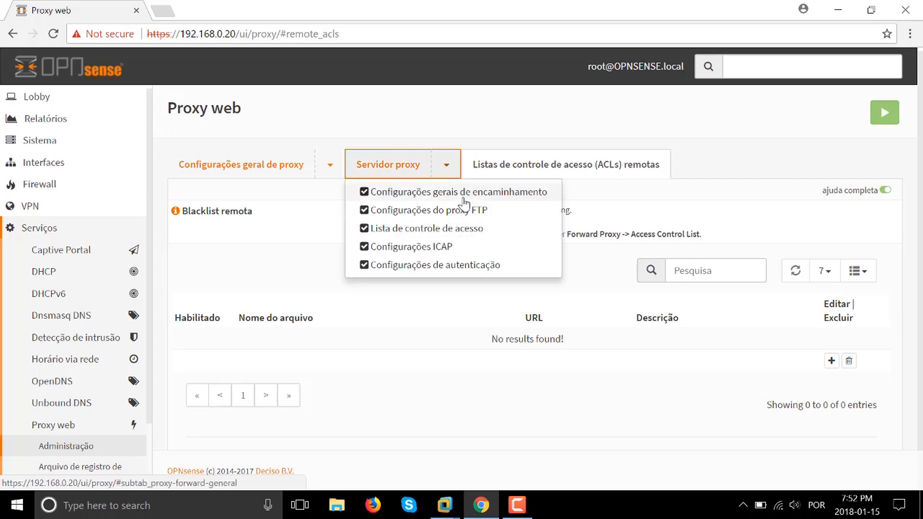
pyautogui.click(430, 229)
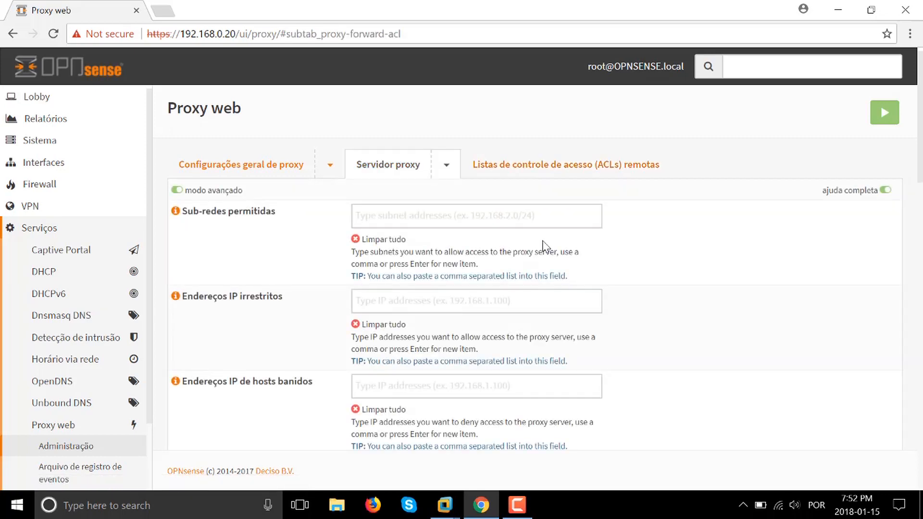
pyautogui.scroll(-5, 500, 293)
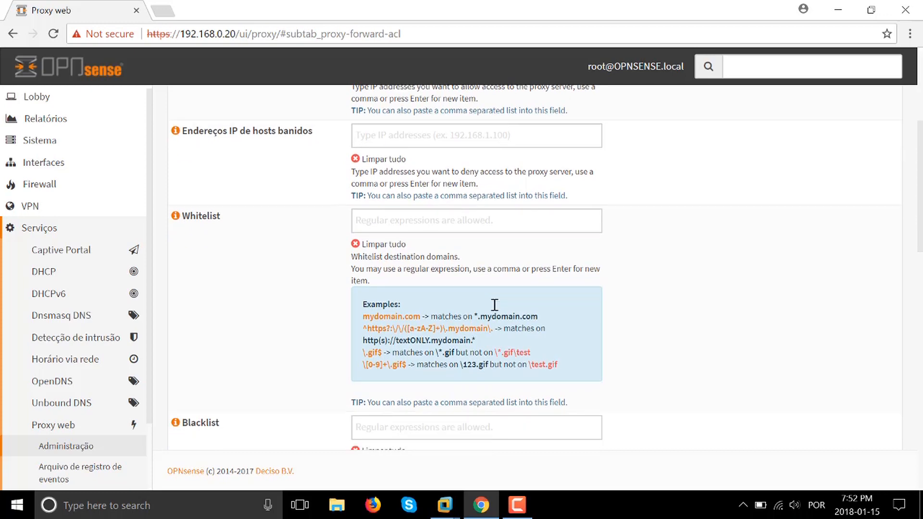
pyautogui.scroll(-4, 495, 305)
pyautogui.scroll(2, 499, 337)
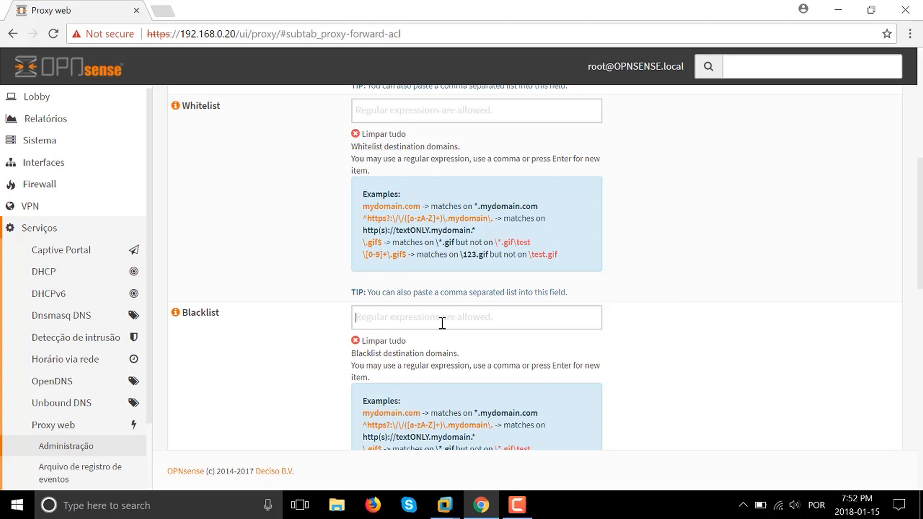
pyautogui.scroll(1, 433, 337)
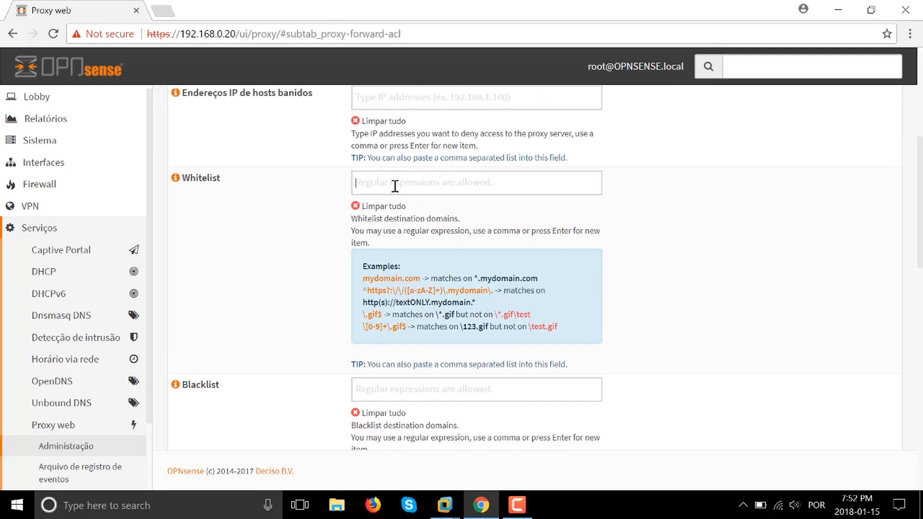
pyautogui.write('abusar.org')
pyautogui.press('Return')
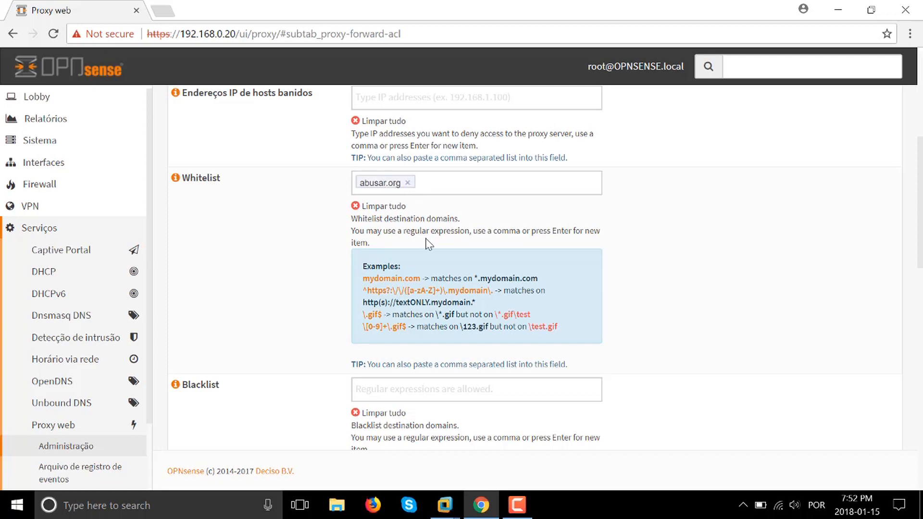
# Add the regular expression .* to the Blacklist and apply the access control list settings
pyautogui.scroll(-1, 424, 262)
pyautogui.scroll(-1, 424, 262)
pyautogui.click(394, 313)
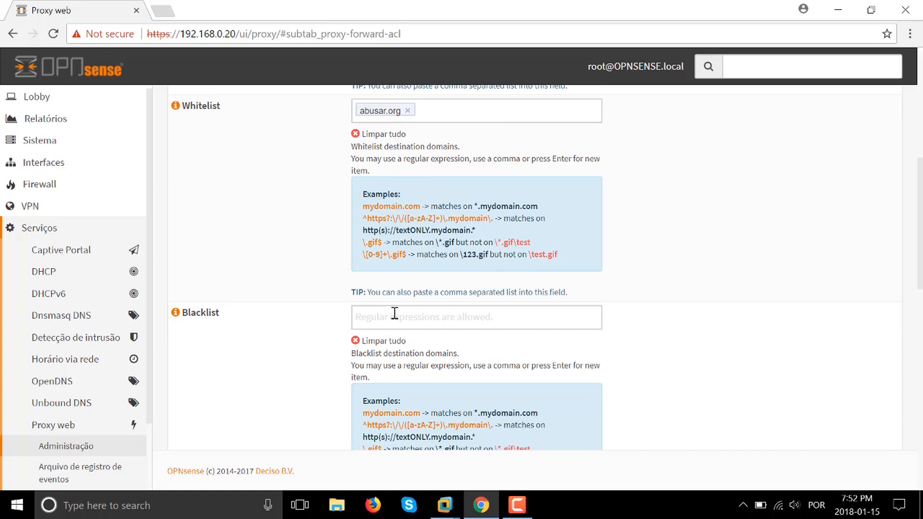
pyautogui.write('.*')
pyautogui.press('Return')
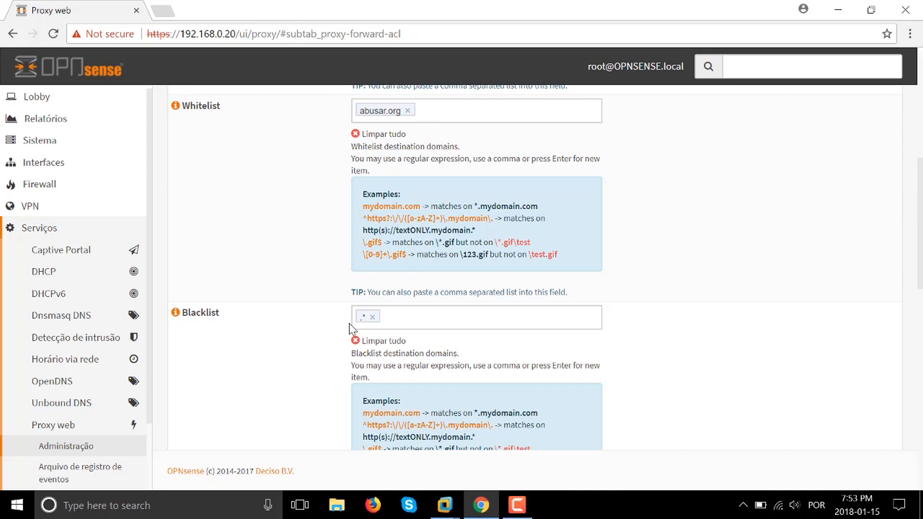
pyautogui.scroll(-10, 283, 354)
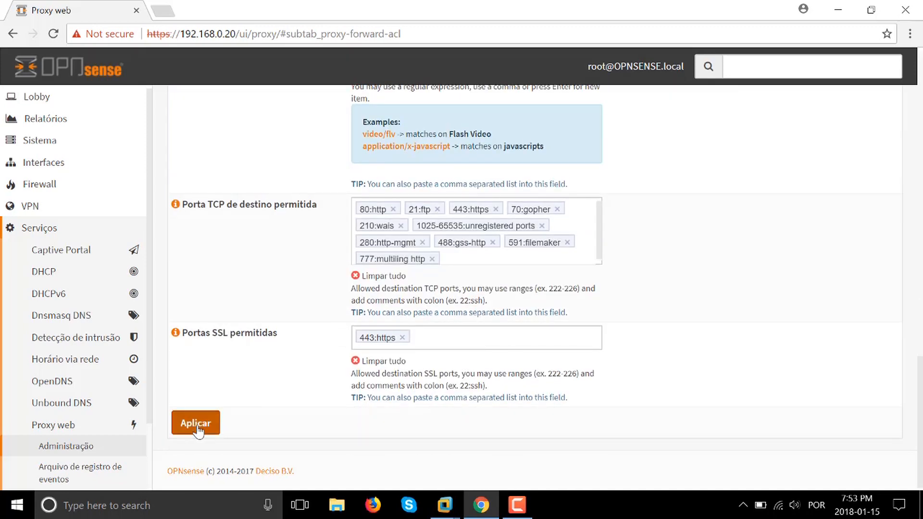
pyautogui.click(197, 428)
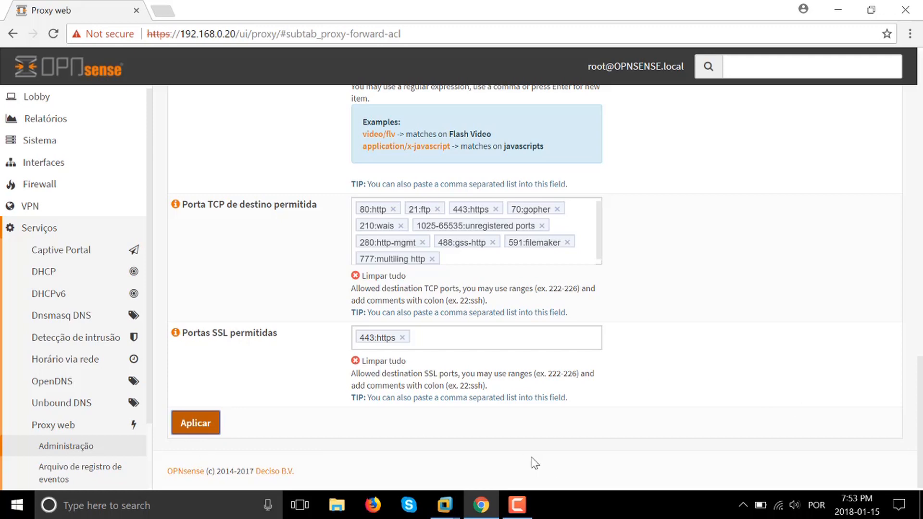
# Switch to the Windows XP Professional virtual machine in VMware and check the local connection's IP address and gateway details
pyautogui.moveTo(445, 505)
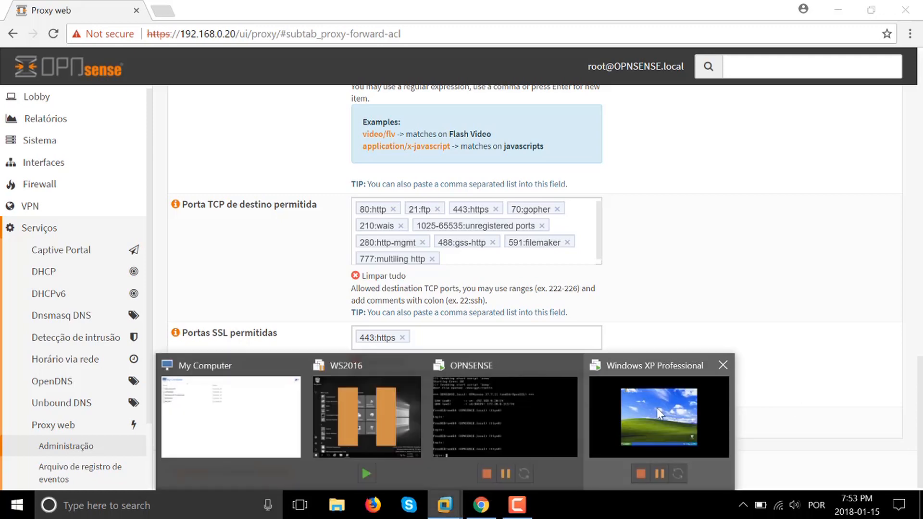
pyautogui.click(658, 414)
pyautogui.rightClick(726, 407)
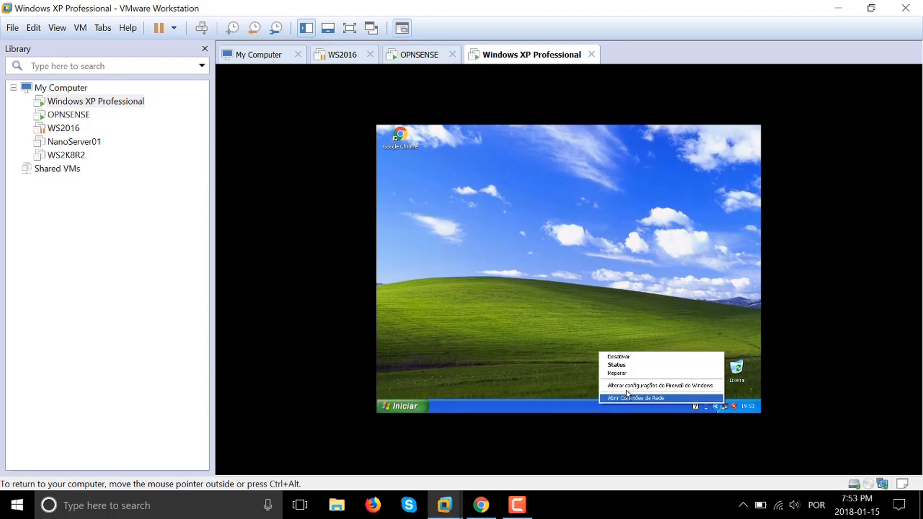
pyautogui.click(617, 365)
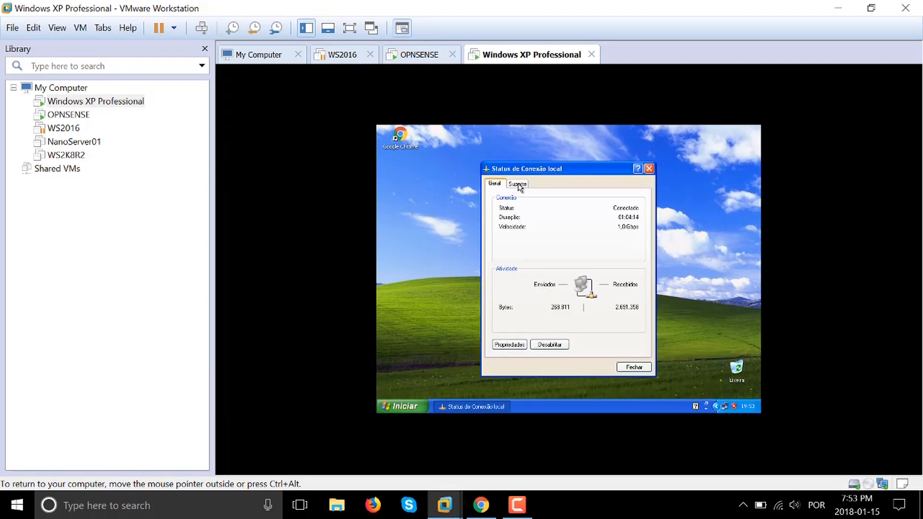
pyautogui.click(518, 184)
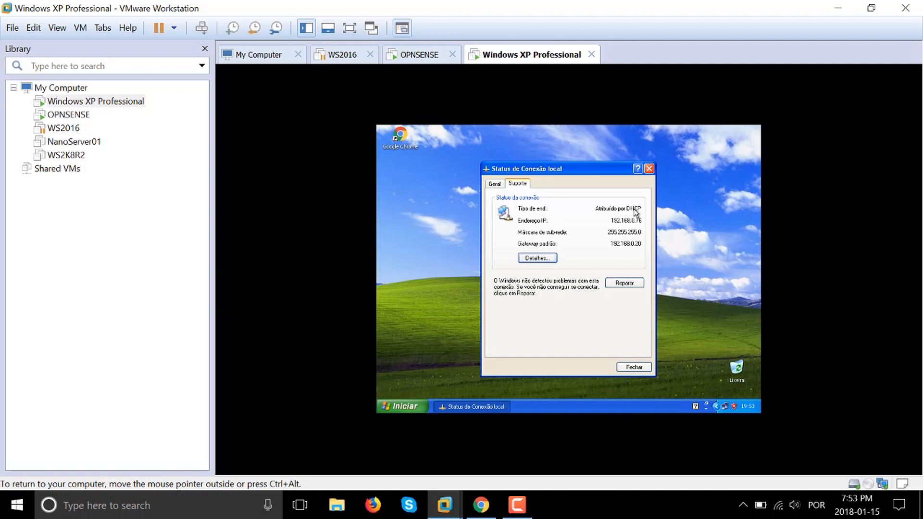
pyautogui.click(634, 367)
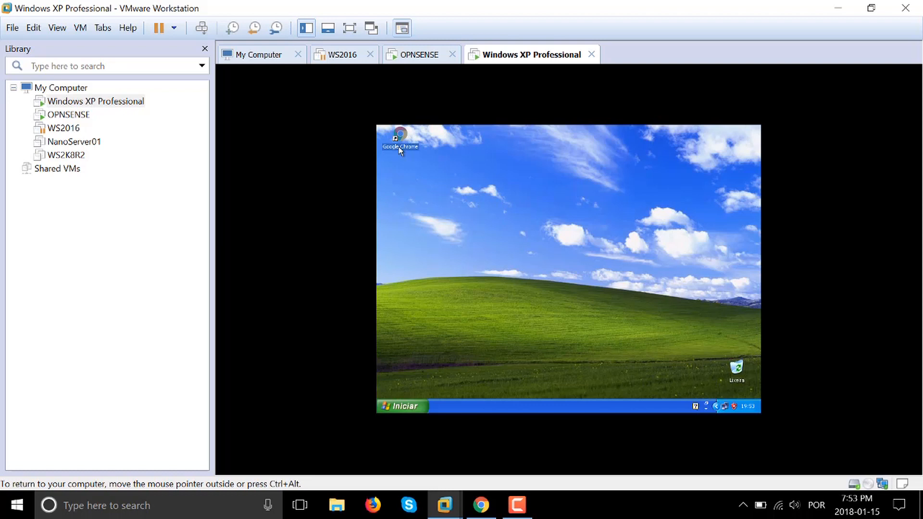
pyautogui.doubleClick(400, 144)
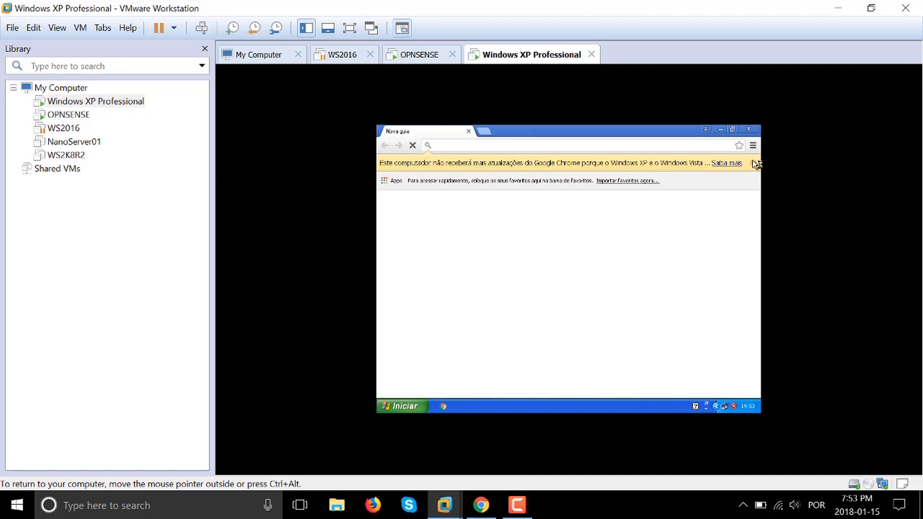
pyautogui.click(450, 146)
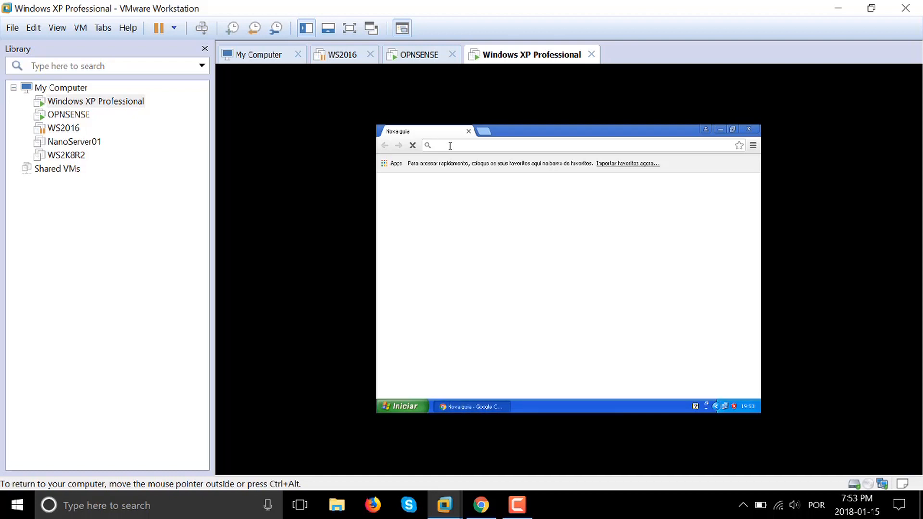
pyautogui.write('www.google.com.br')
pyautogui.press('Return')
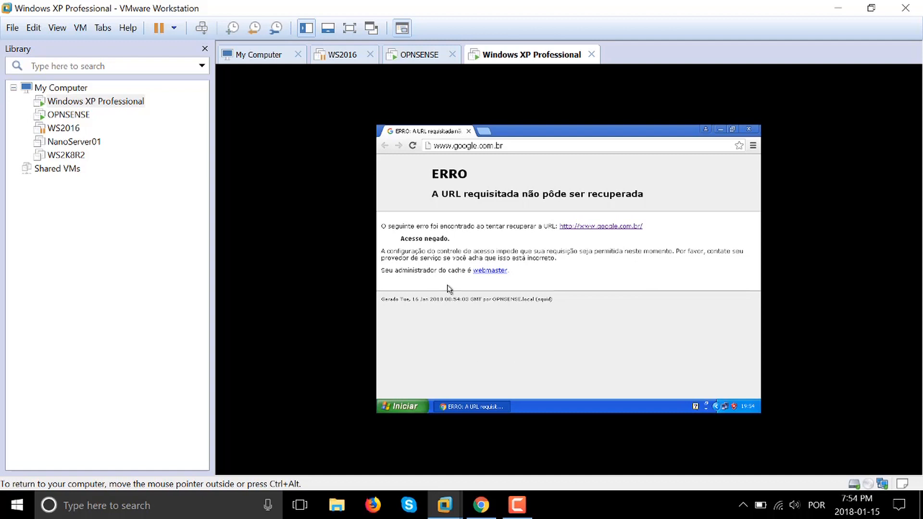
pyautogui.moveTo(423, 299); pyautogui.dragTo(578, 308)
pyautogui.click(578, 311)
pyautogui.click(477, 146)
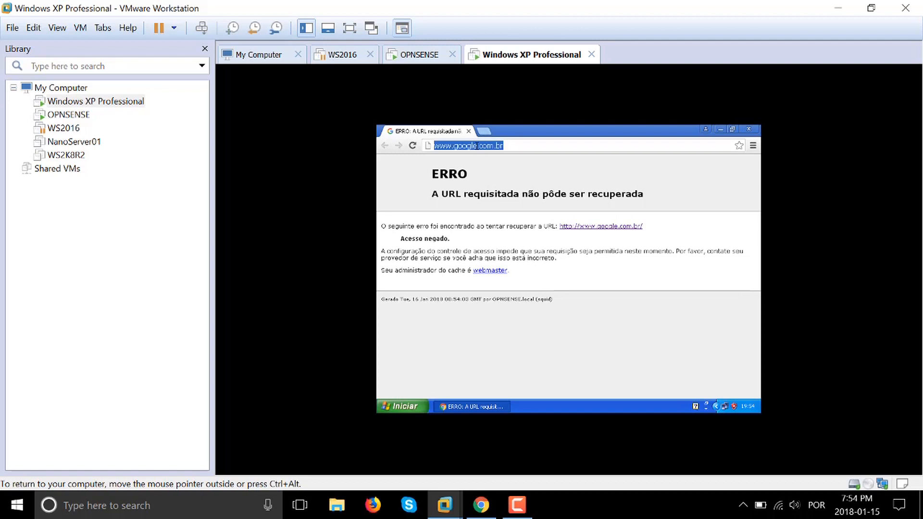
pyautogui.write('www.abusar.org')
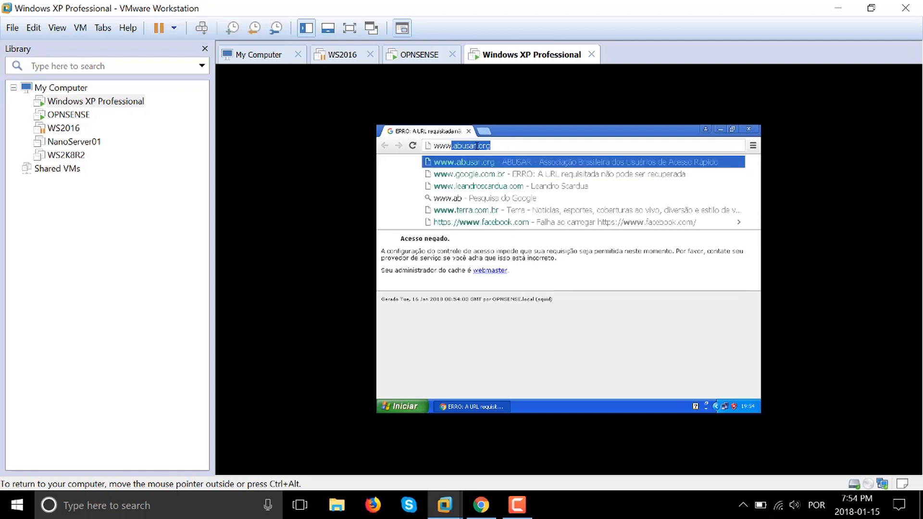
pyautogui.press('Return')
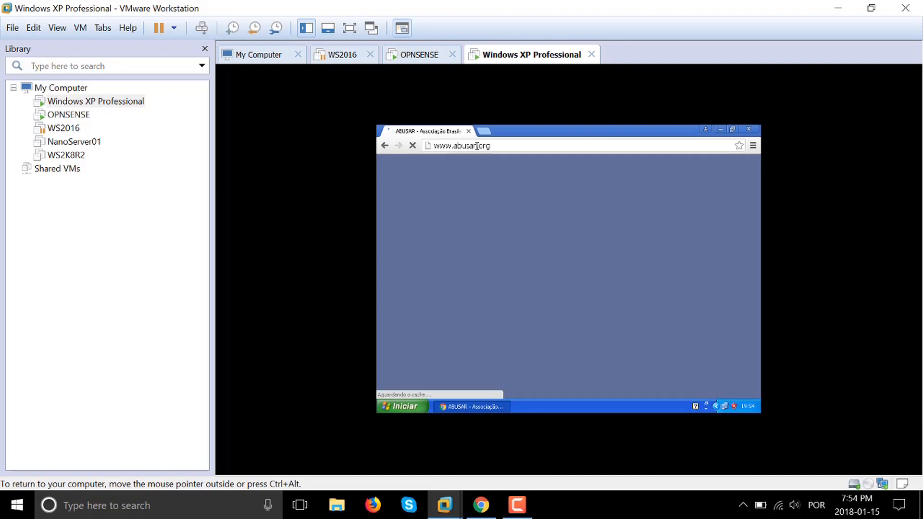
# Switch back to the OPNsense page in the host's Chrome and review the Whitelist and Blacklist entries
pyautogui.click(481, 505)
pyautogui.scroll(10, 640, 283)
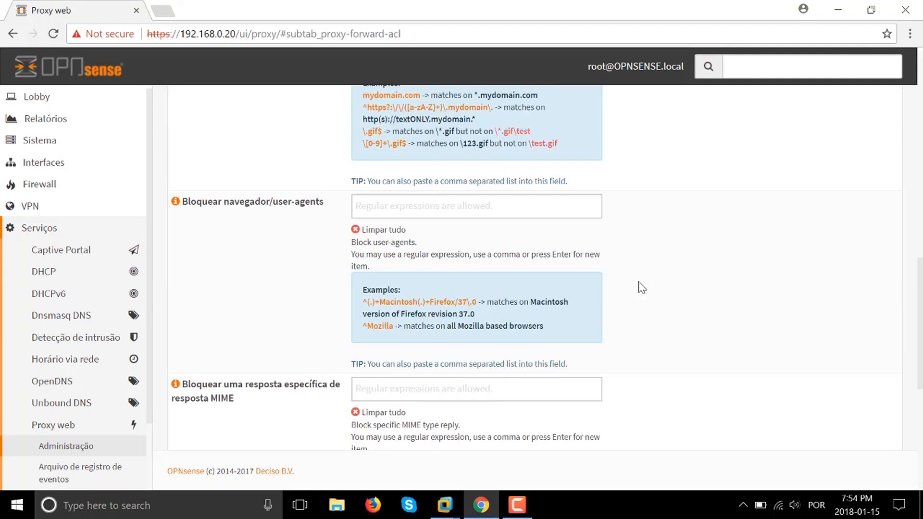
pyautogui.scroll(3, 639, 286)
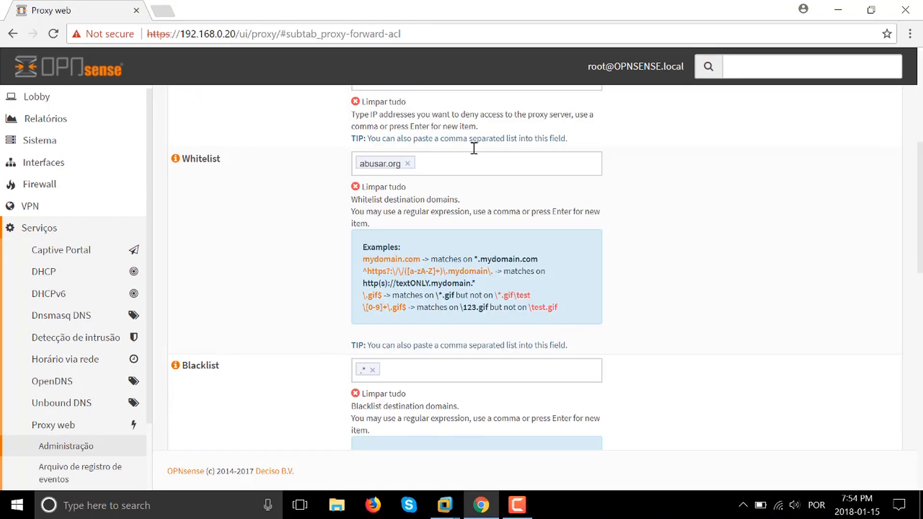